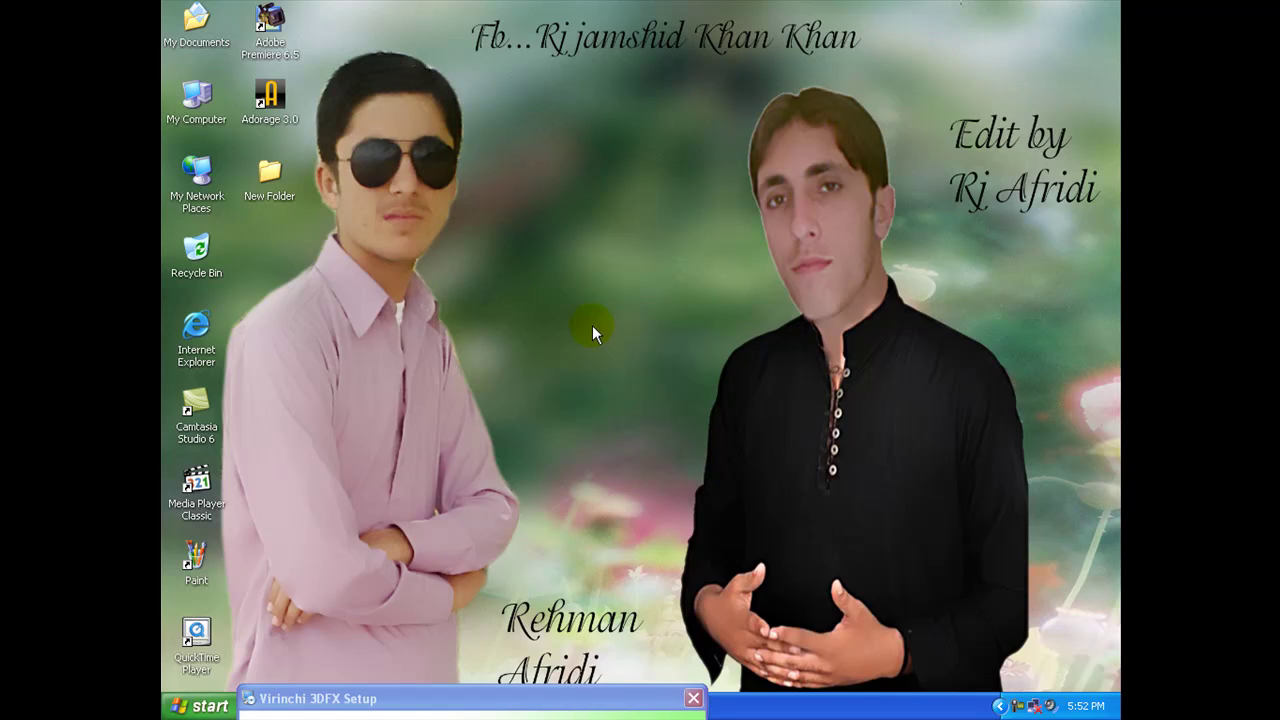
# Restore the Virinchi 3DFX Setup Welcome page and position it in the middle of the screen
pyautogui.click(616, 352)
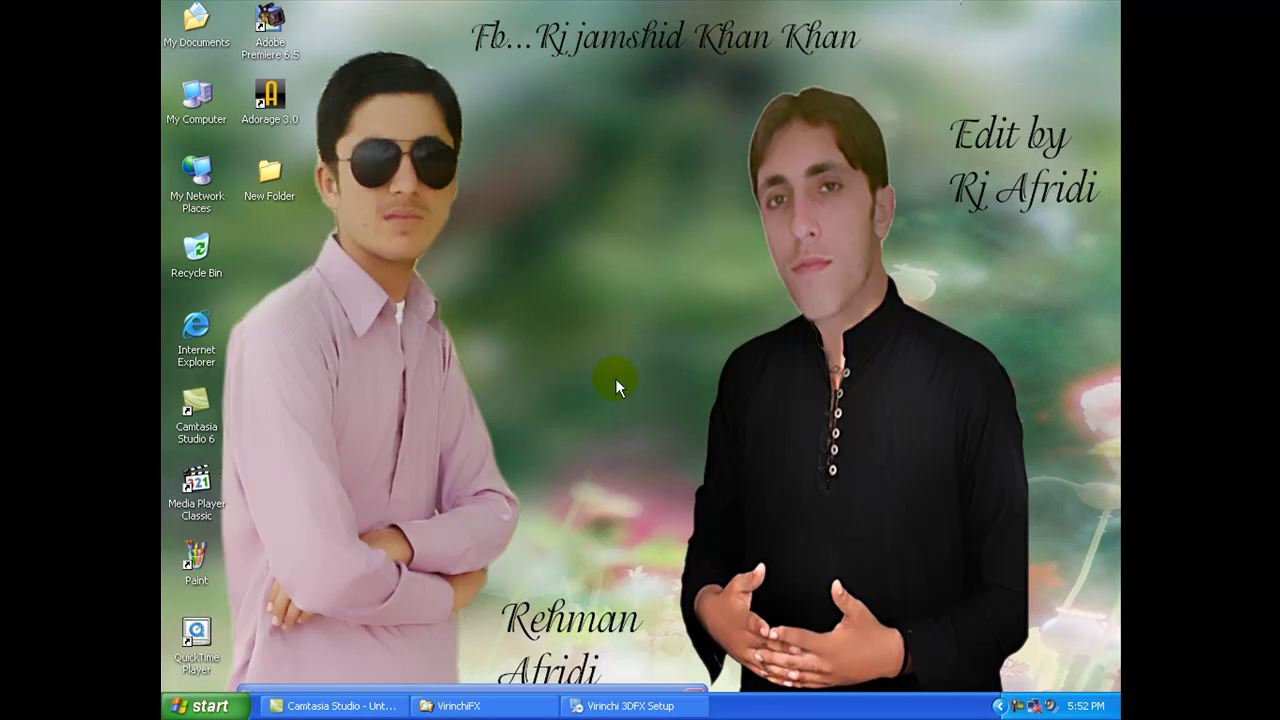
pyautogui.click(578, 704)
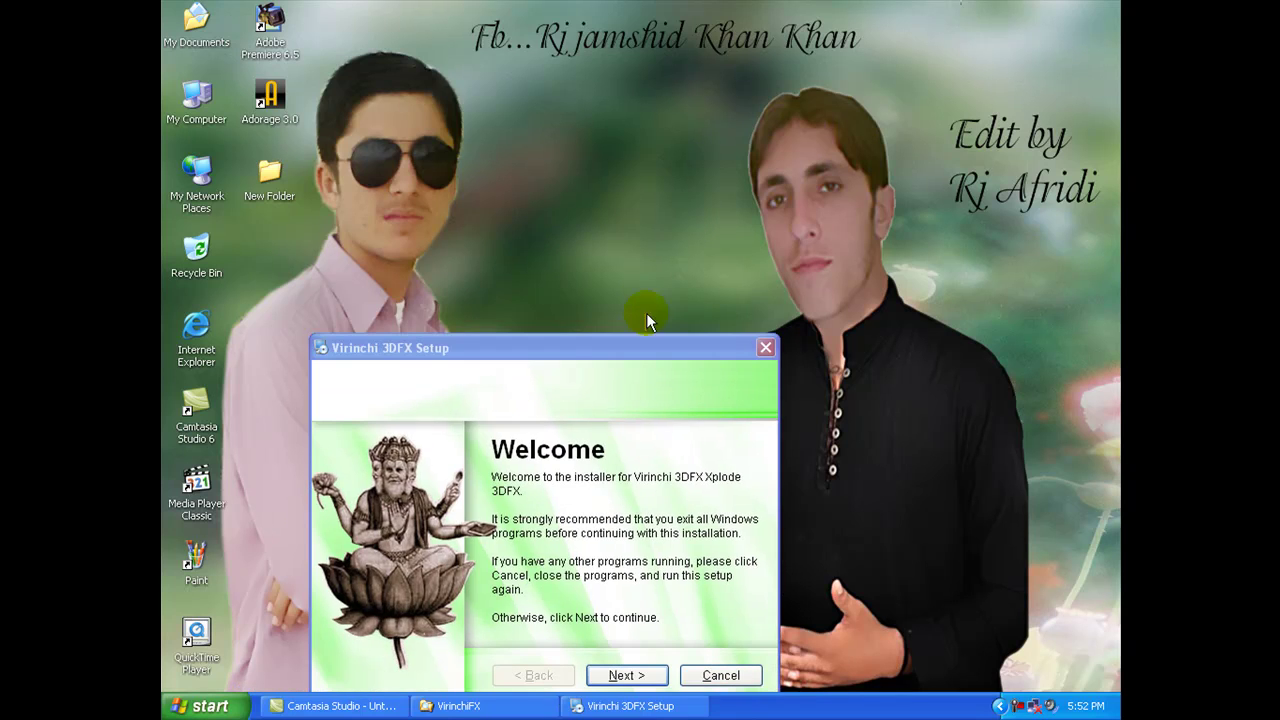
pyautogui.moveTo(627, 355)
pyautogui.mouseDown()
pyautogui.moveTo(660, 548)
pyautogui.moveTo(657, 290)
pyautogui.moveTo(695, 613)
pyautogui.moveTo(672, 693)
pyautogui.moveTo(637, 600)
pyautogui.moveTo(667, 690)
pyautogui.moveTo(667, 676)
pyautogui.mouseUp()
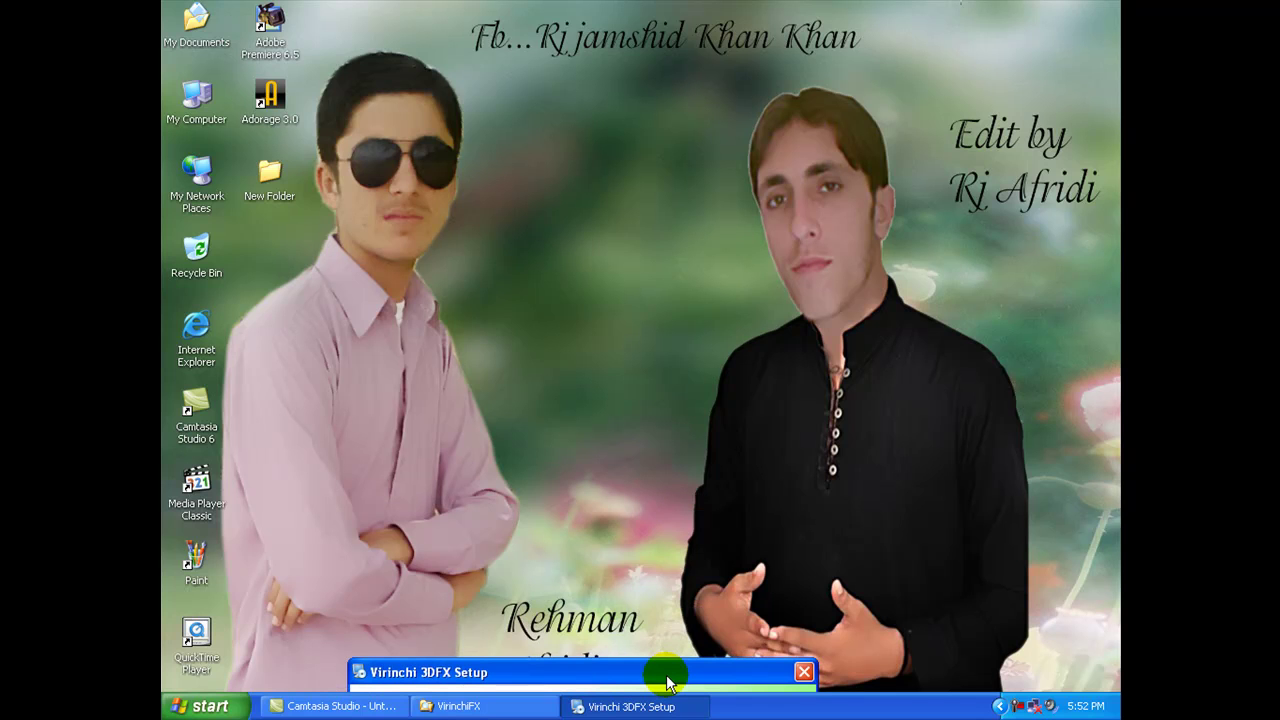
pyautogui.moveTo(667, 683)
pyautogui.mouseDown()
pyautogui.moveTo(694, 265)
pyautogui.moveTo(652, 316)
pyautogui.moveTo(636, 266)
pyautogui.moveTo(706, 218)
pyautogui.mouseUp()
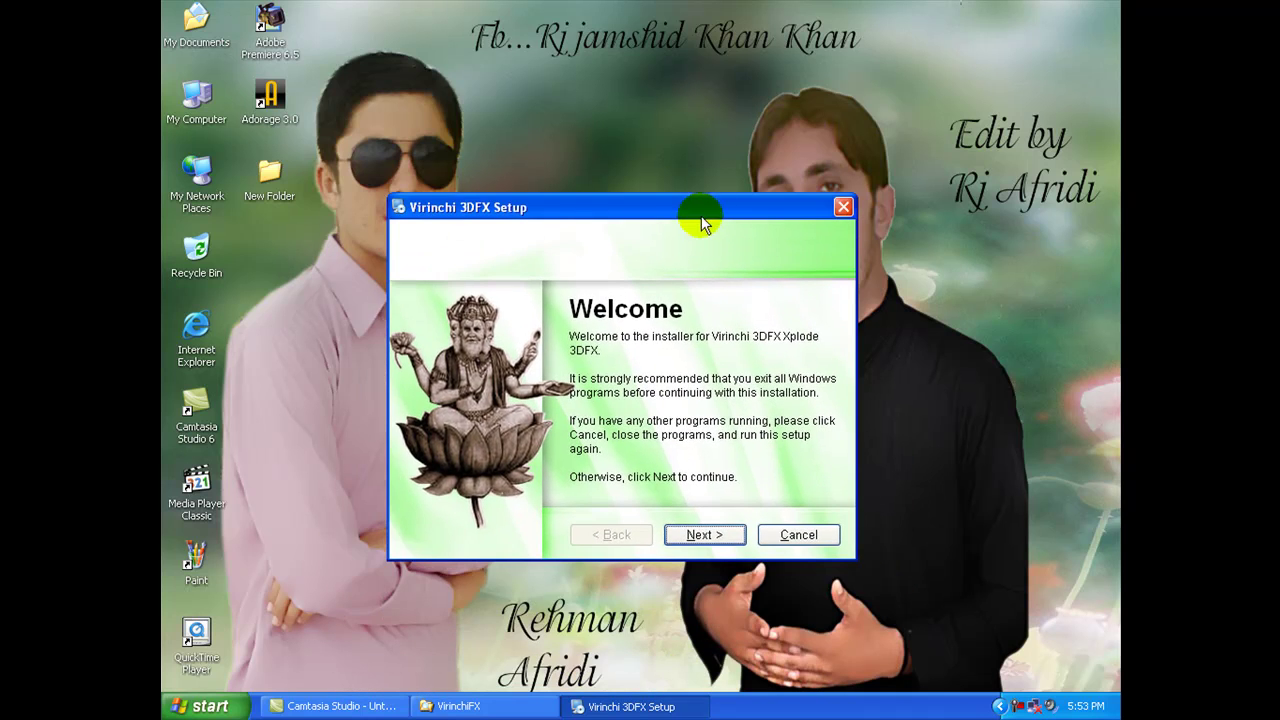
# Hide the VirinchiFX folder, accept 'I agree to the terms', and advance to the Serial Number page
pyautogui.click(459, 706)
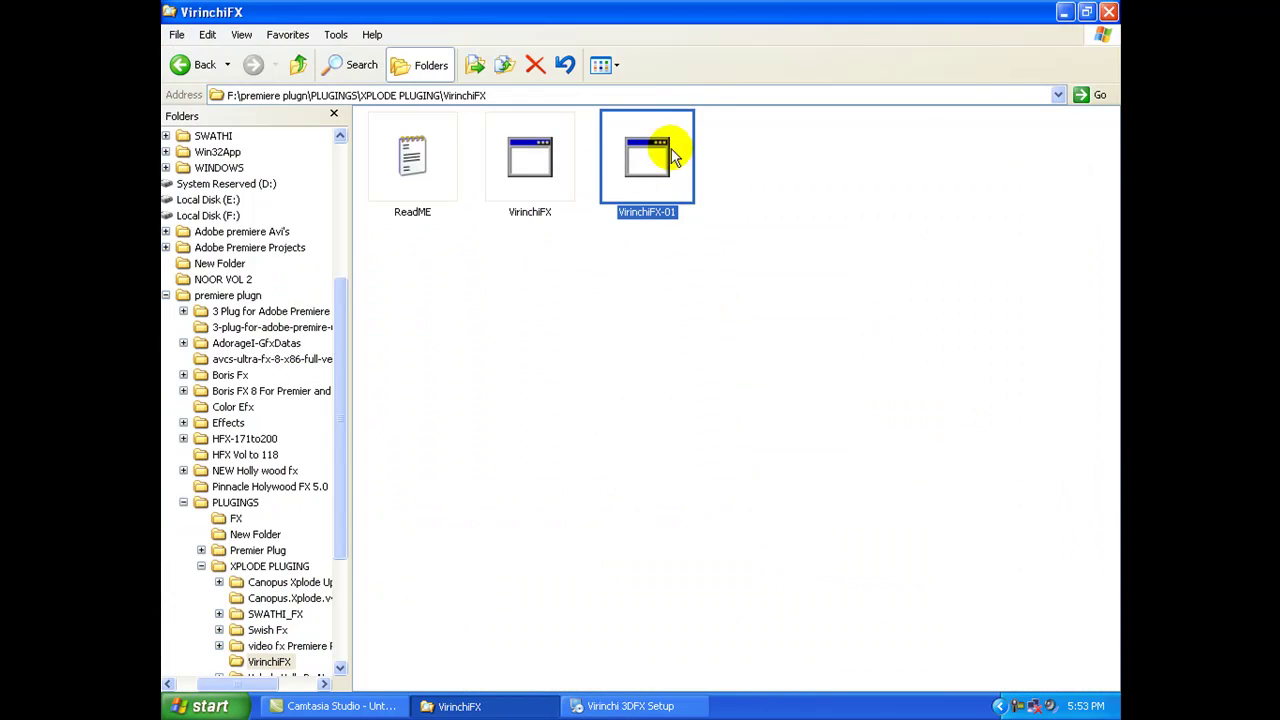
pyautogui.click(1064, 13)
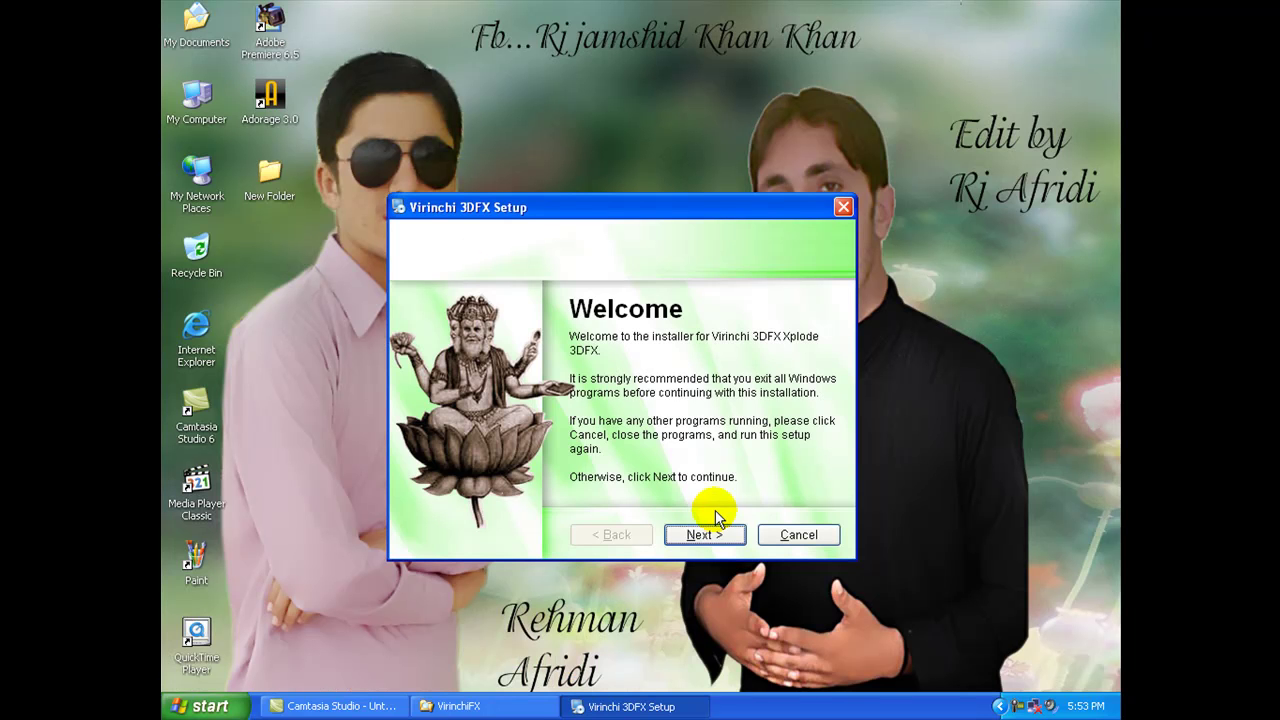
pyautogui.click(697, 535)
pyautogui.click(634, 479)
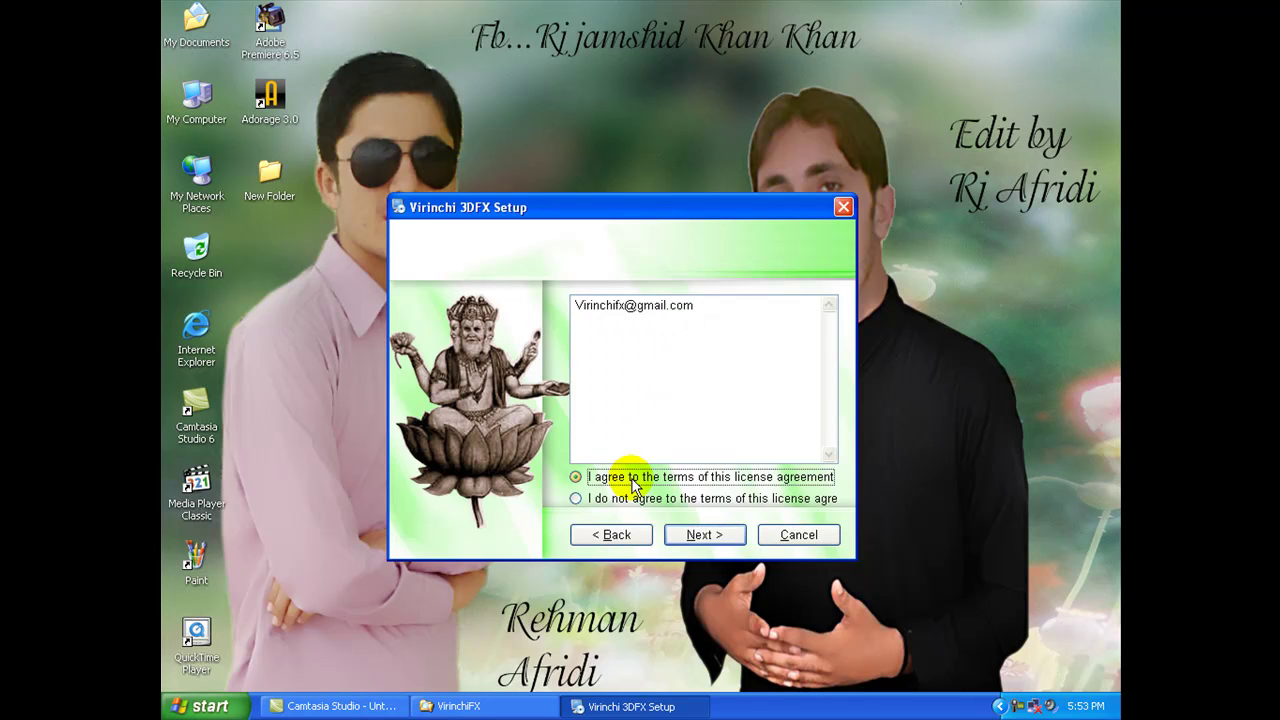
pyautogui.click(705, 536)
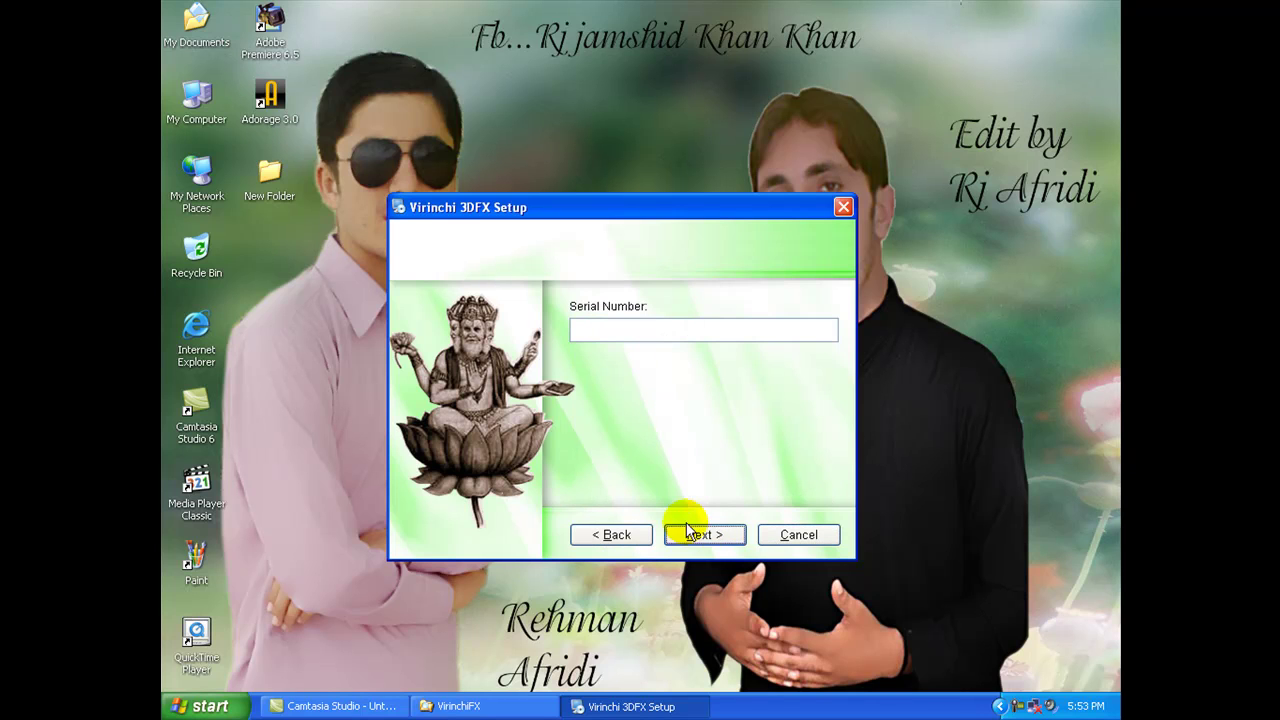
pyautogui.click(458, 706)
# Open ReadME in Notepad and copy the e-mail address line
pyautogui.doubleClick(419, 168)
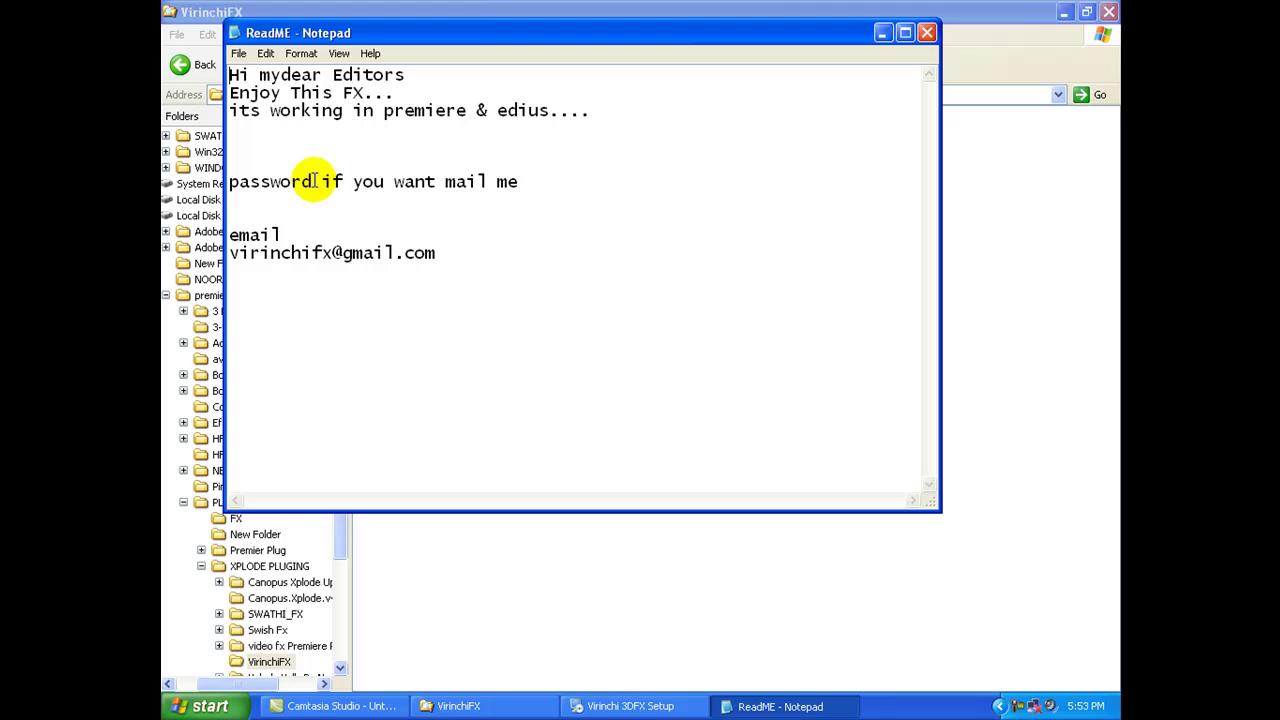
pyautogui.moveTo(231, 254); pyautogui.dragTo(434, 260)
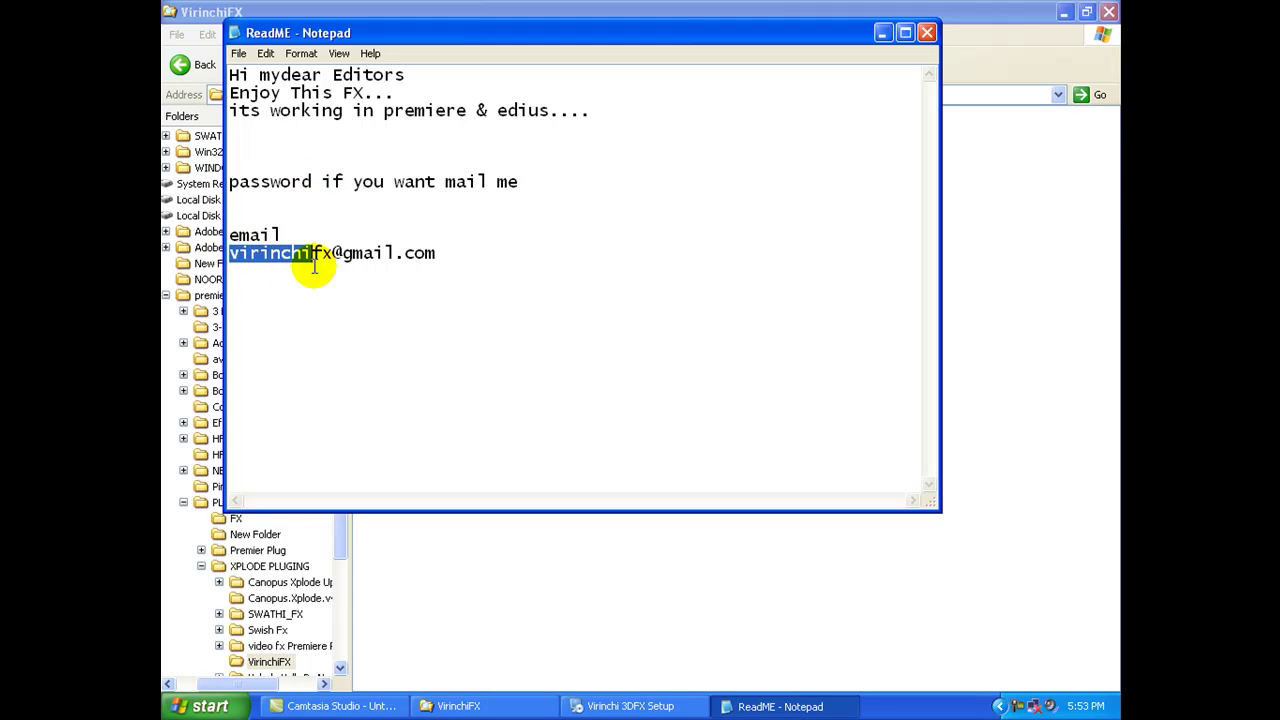
pyautogui.rightClick(410, 252)
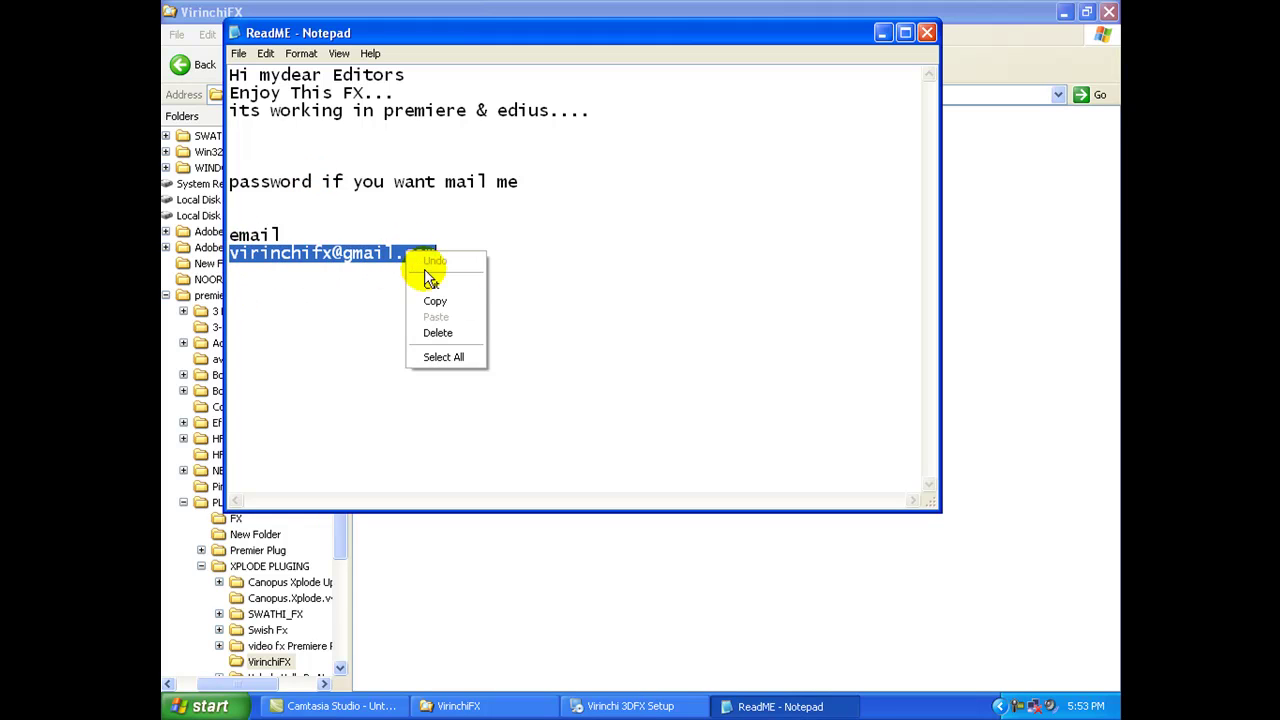
pyautogui.click(457, 297)
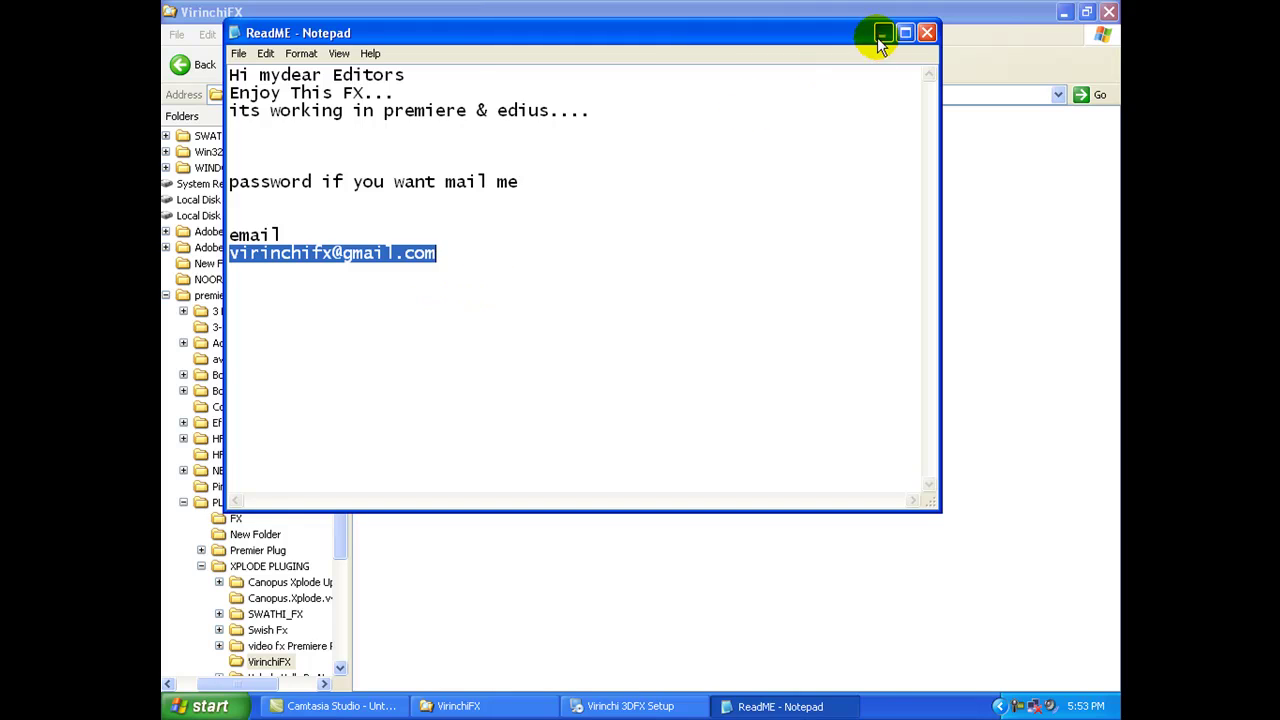
# Paste the copied address into the Serial Number field and proceed with the installation
pyautogui.click(882, 40)
pyautogui.click(625, 705)
pyautogui.rightClick(633, 334)
pyautogui.click(660, 400)
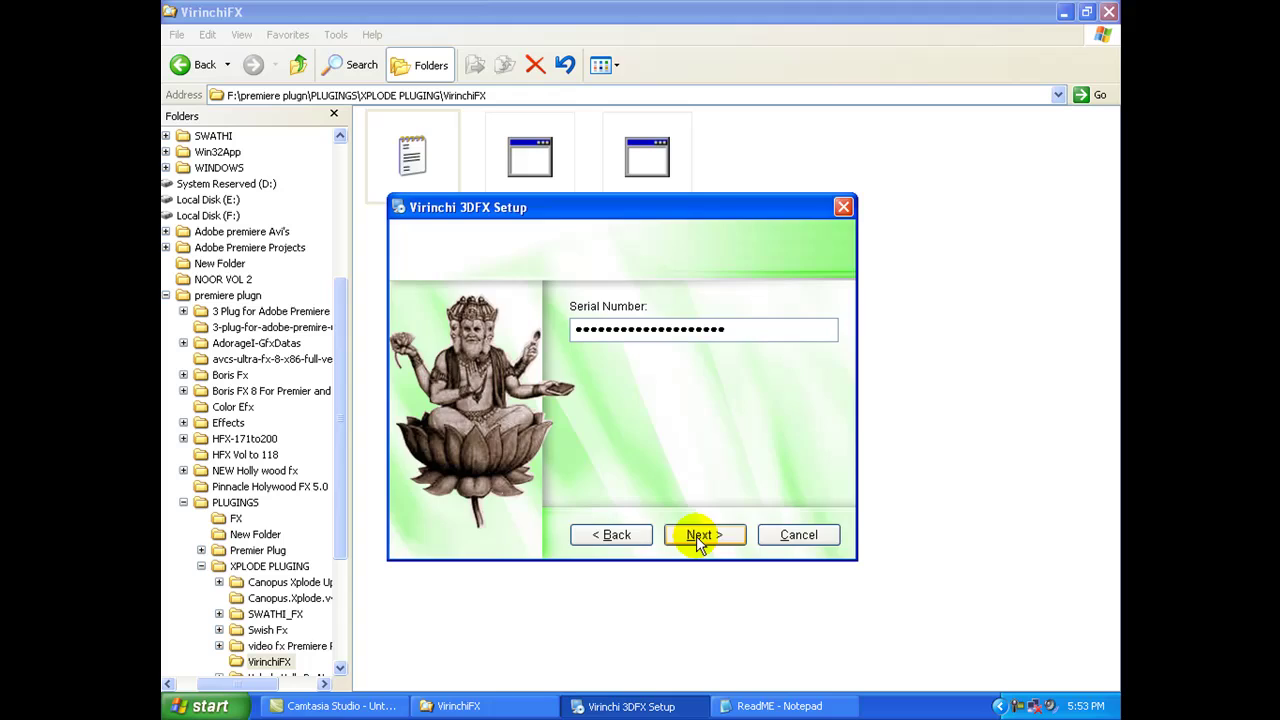
pyautogui.click(696, 536)
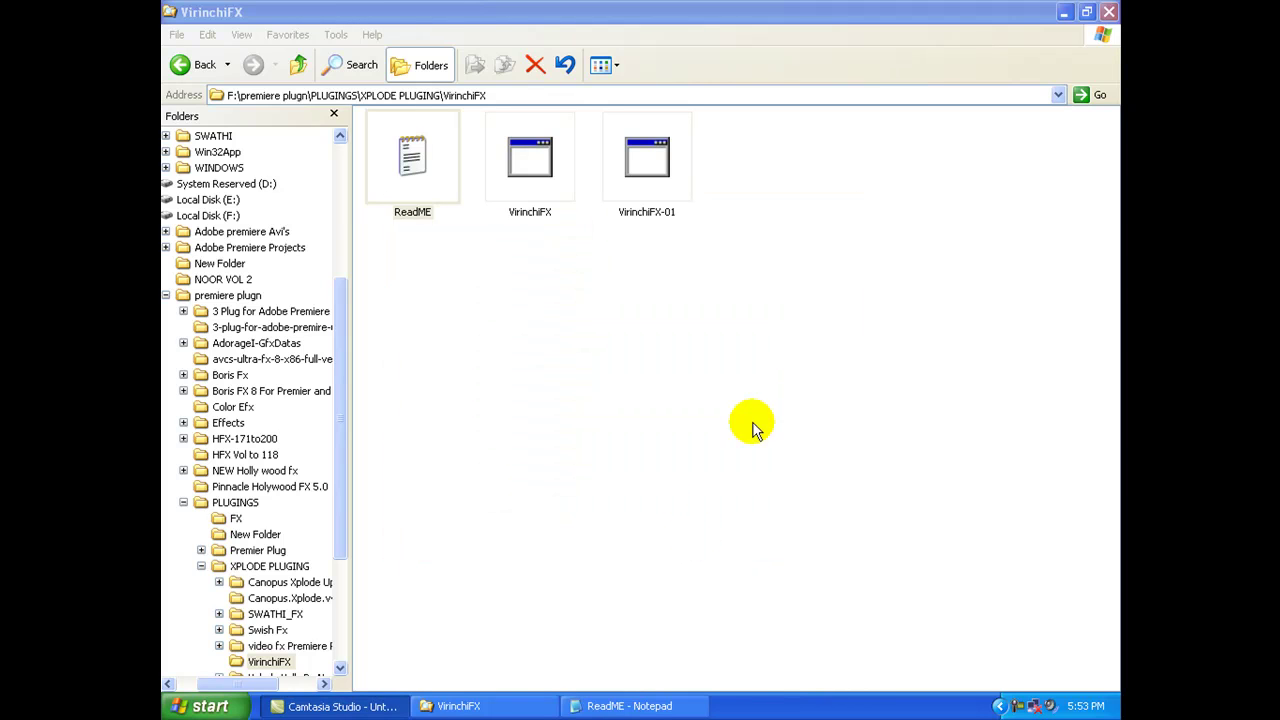
# Try running VirinchiFX from its folder and dismiss the not-a-valid-Win32-application error
pyautogui.click(1064, 12)
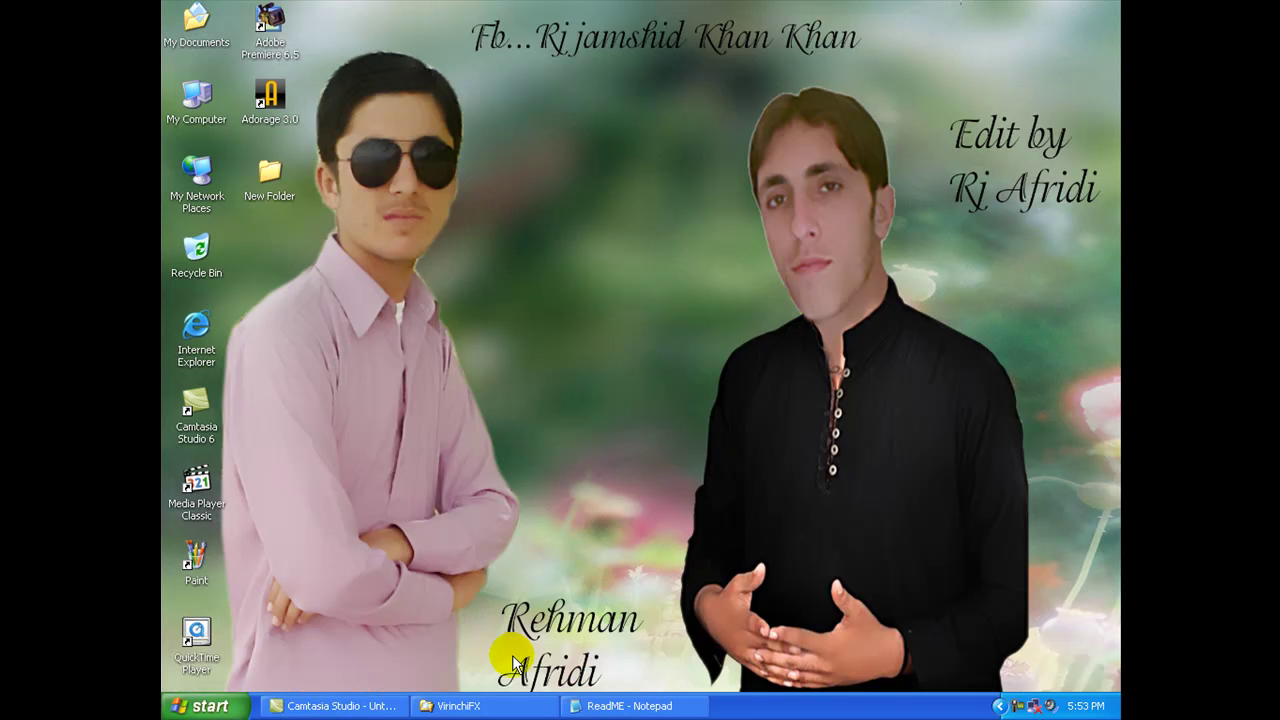
pyautogui.click(509, 710)
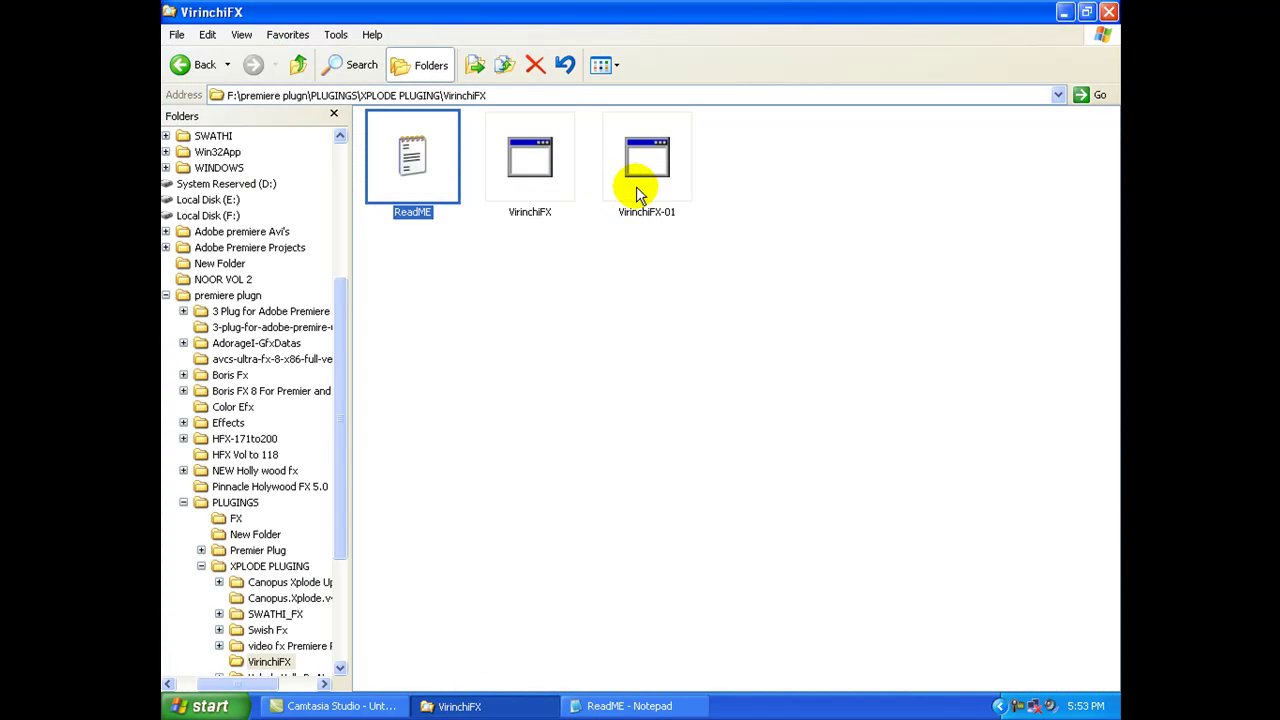
pyautogui.doubleClick(532, 189)
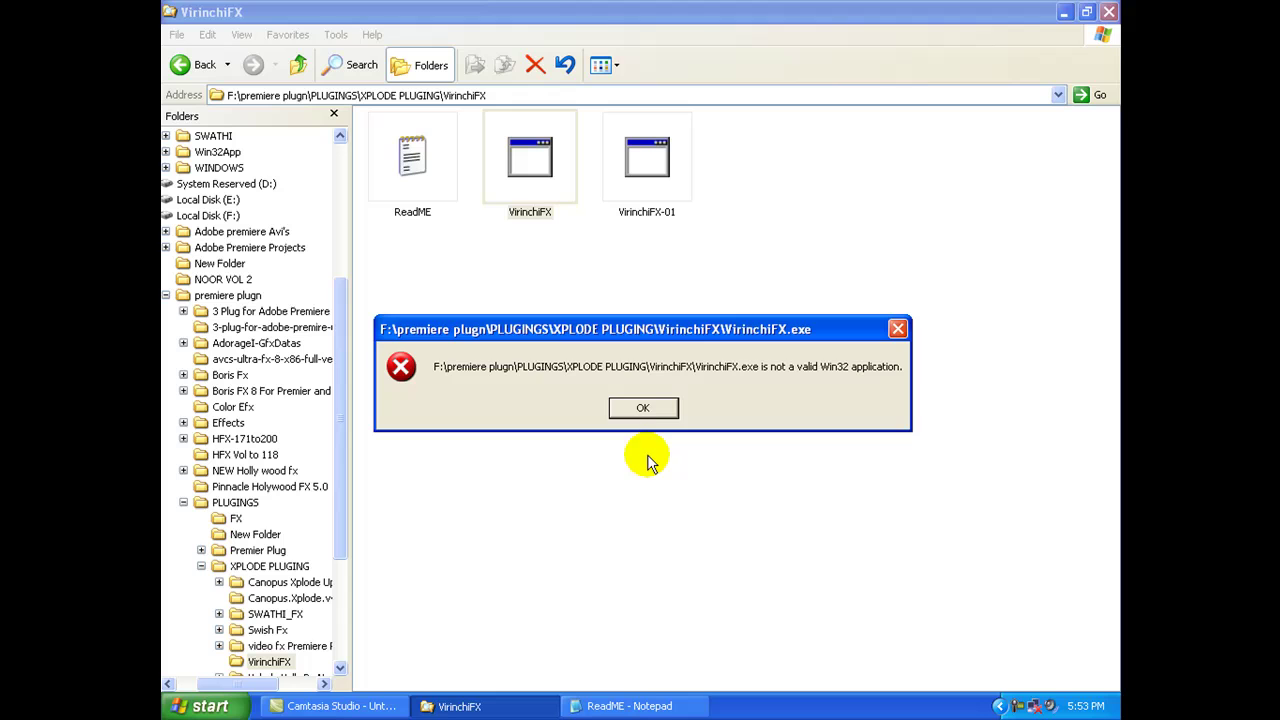
pyautogui.click(640, 410)
# Select VirinchiFX-01, set the folder aside, and bring the ReadME notes back up
pyautogui.click(652, 210)
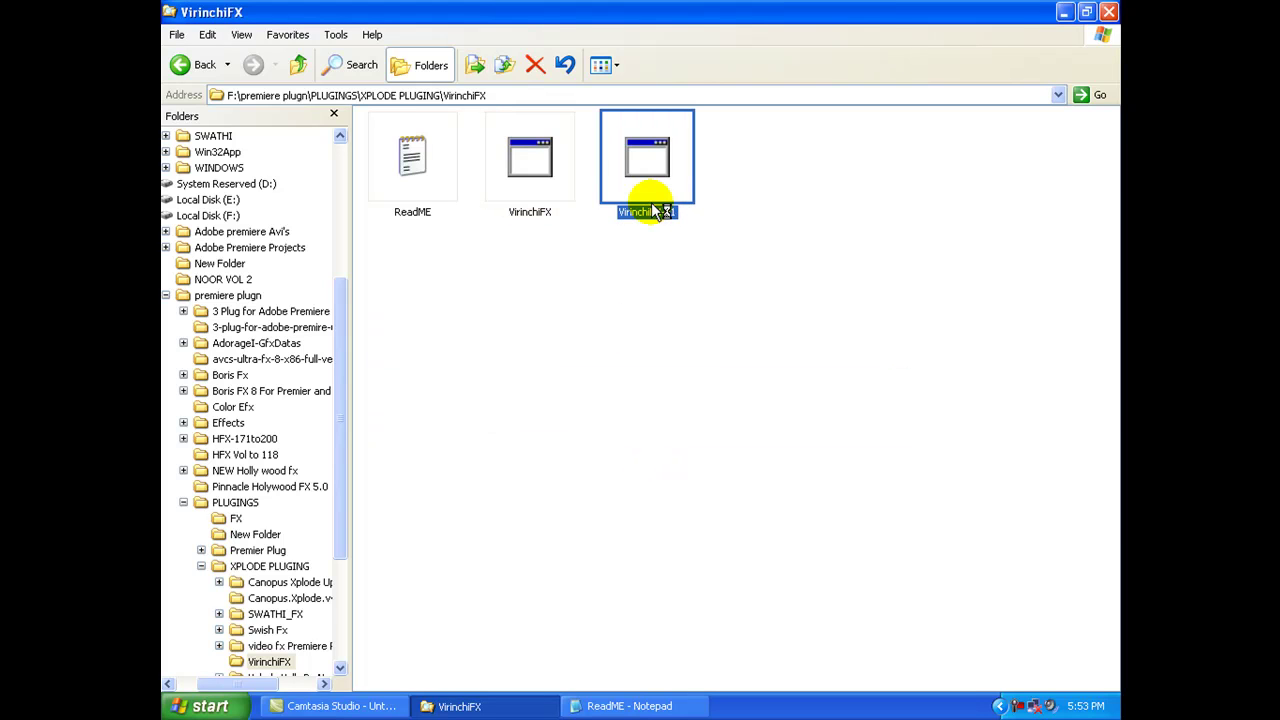
pyautogui.click(1064, 12)
pyautogui.click(617, 710)
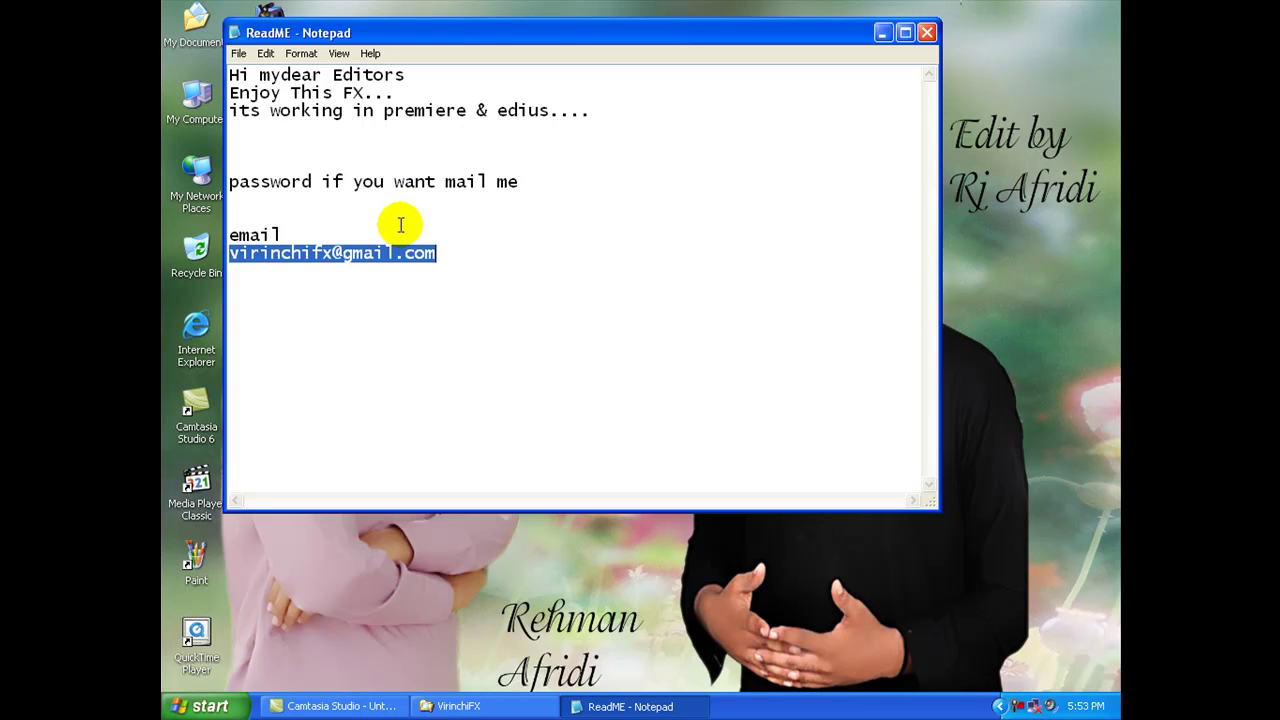
pyautogui.moveTo(440, 253); pyautogui.dragTo(230, 258)
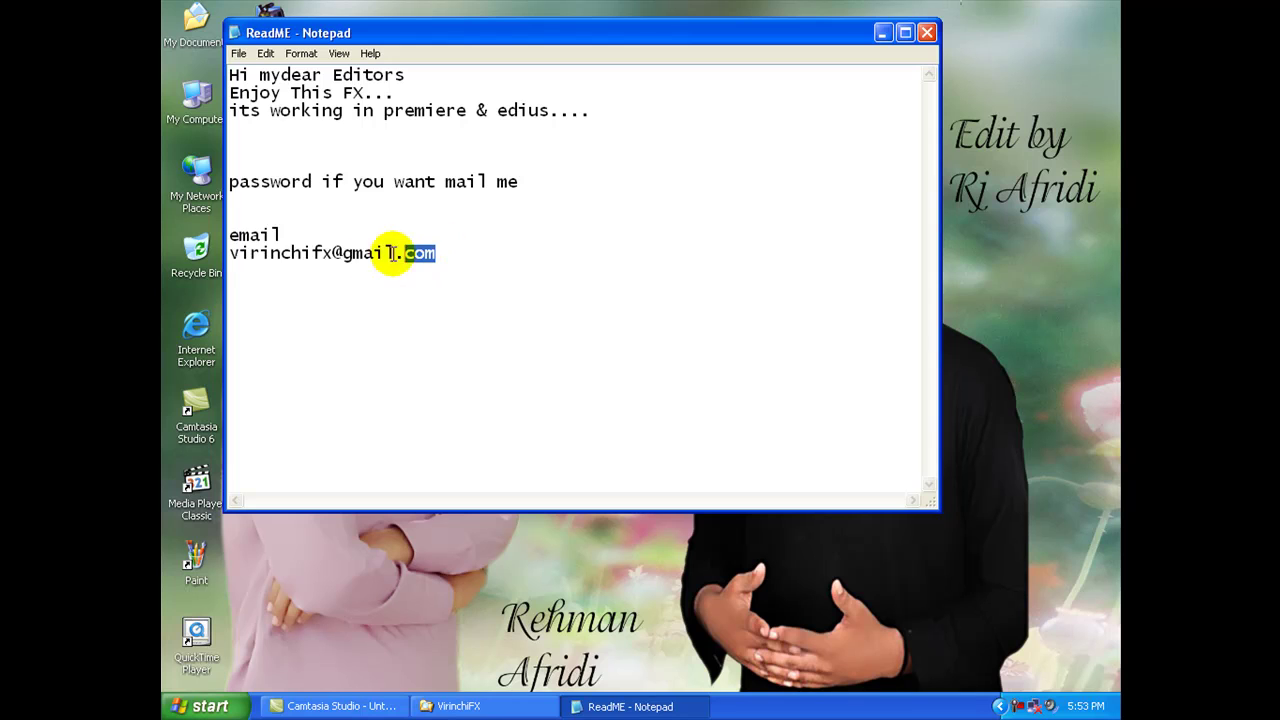
pyautogui.moveTo(440, 253); pyautogui.dragTo(230, 250)
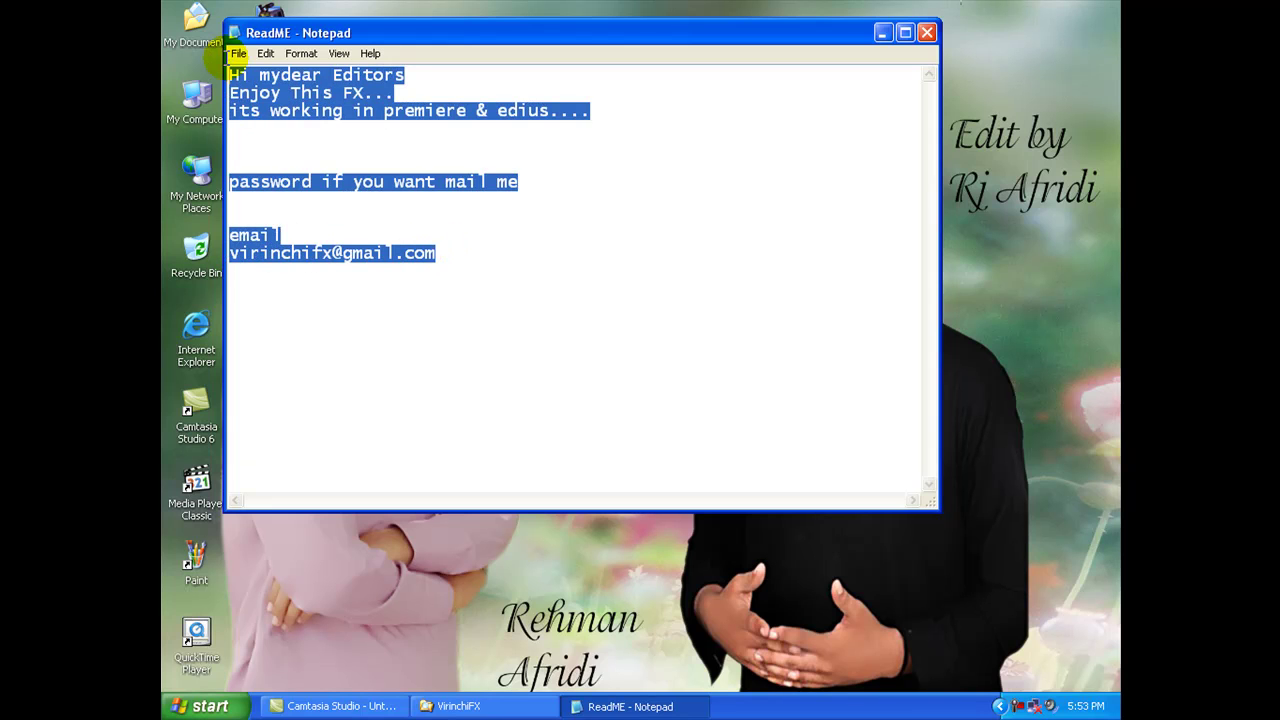
pyautogui.moveTo(225, 252)
pyautogui.mouseDown()
pyautogui.moveTo(310, 378)
pyautogui.moveTo(455, 170)
pyautogui.moveTo(196, 42)
pyautogui.mouseUp()
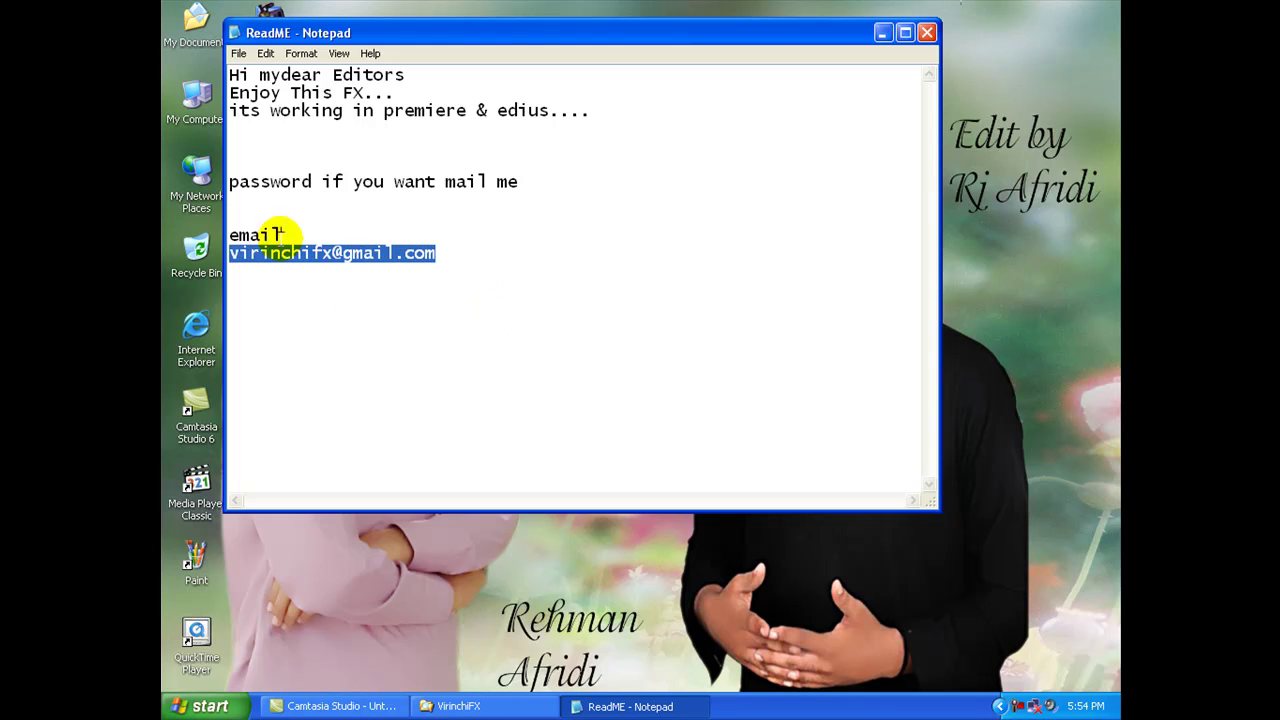
pyautogui.moveTo(196, 42)
pyautogui.mouseDown()
pyautogui.moveTo(565, 141)
pyautogui.moveTo(528, 299)
pyautogui.moveTo(397, 335)
pyautogui.moveTo(230, 72)
pyautogui.mouseUp()
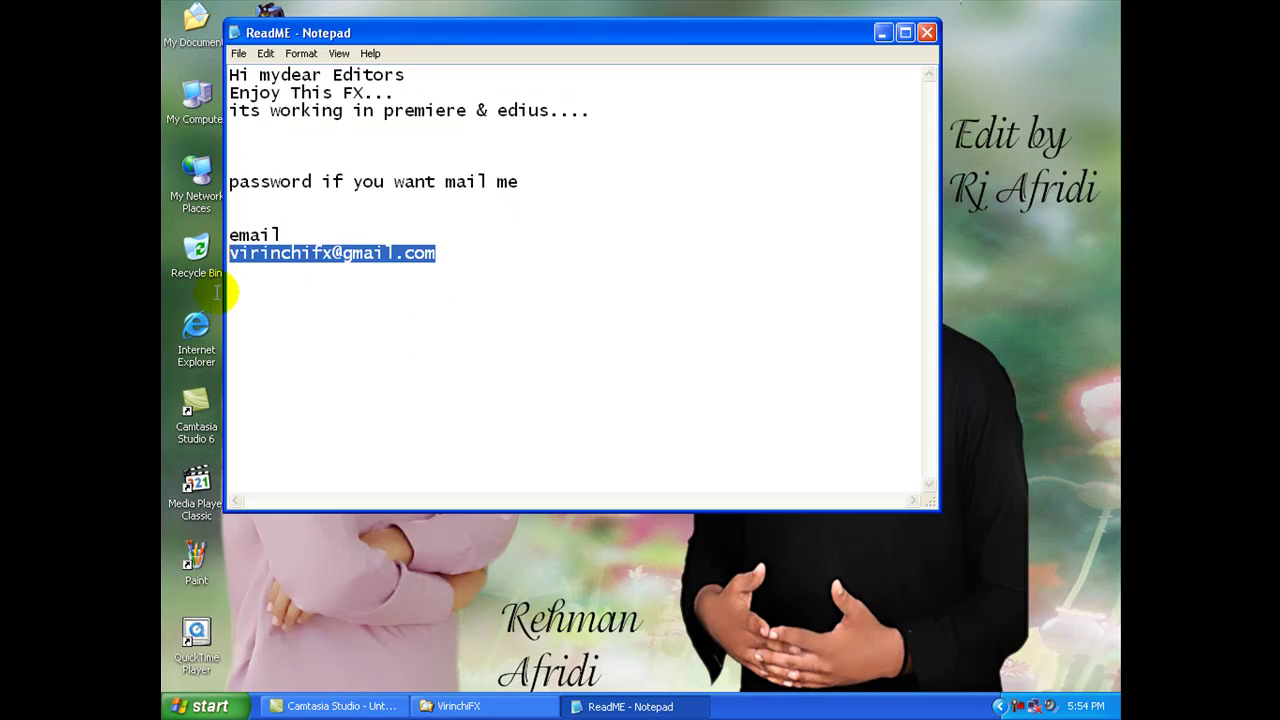
pyautogui.moveTo(230, 72)
pyautogui.mouseDown()
pyautogui.moveTo(477, 310)
pyautogui.moveTo(240, 236)
pyautogui.moveTo(218, 66)
pyautogui.moveTo(239, 94)
pyautogui.mouseUp()
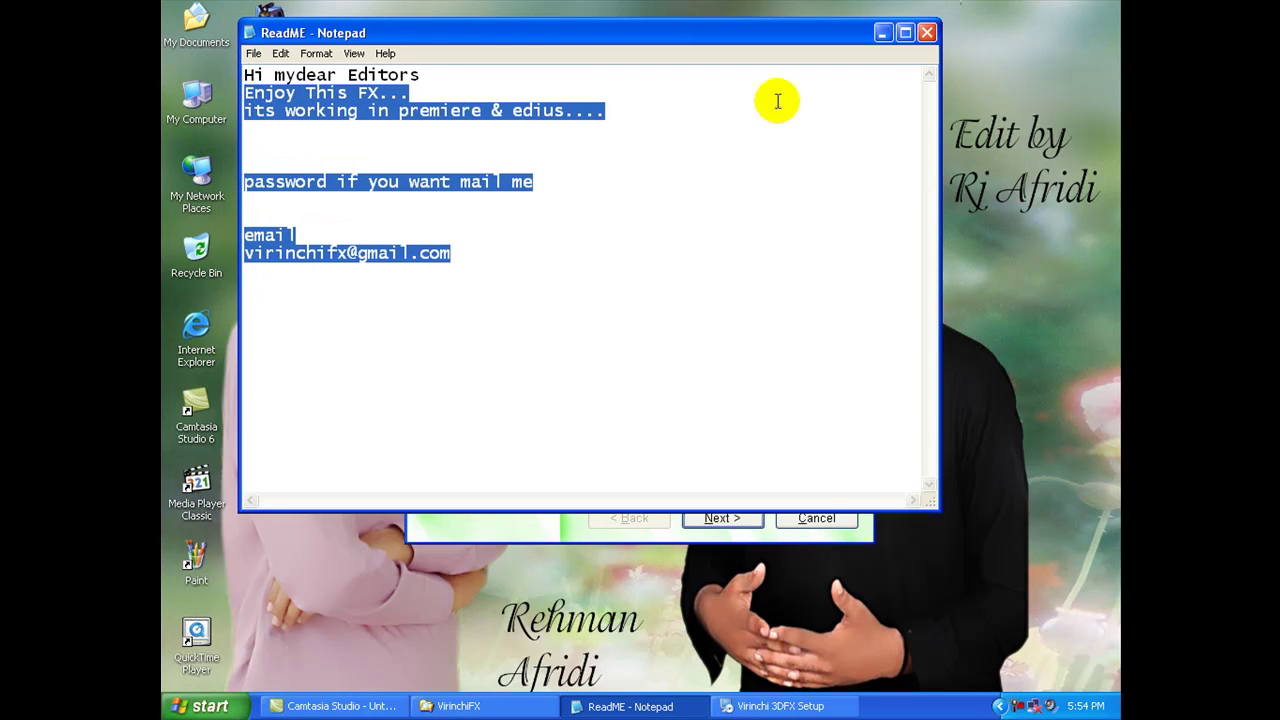
pyautogui.click(574, 274)
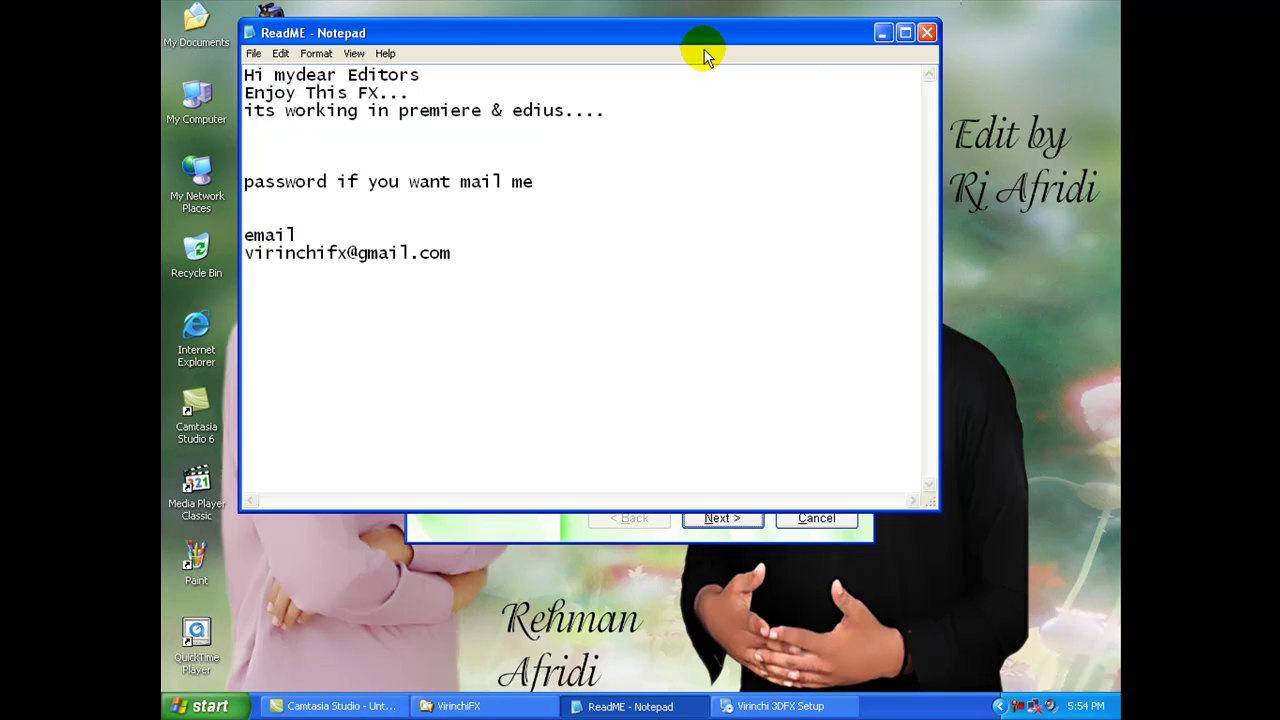
# Move the ReadME notes down and copy the e-mail address again
pyautogui.moveTo(703, 52); pyautogui.dragTo(742, 285)
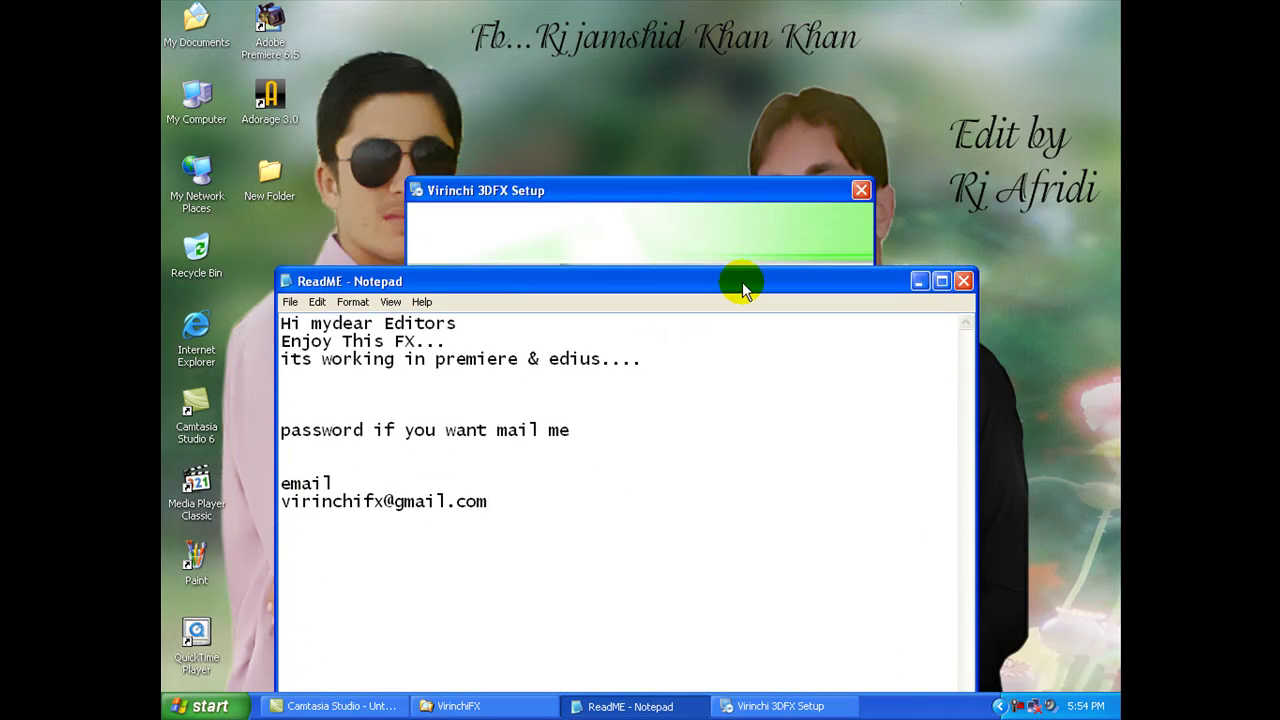
pyautogui.moveTo(280, 501); pyautogui.dragTo(490, 510)
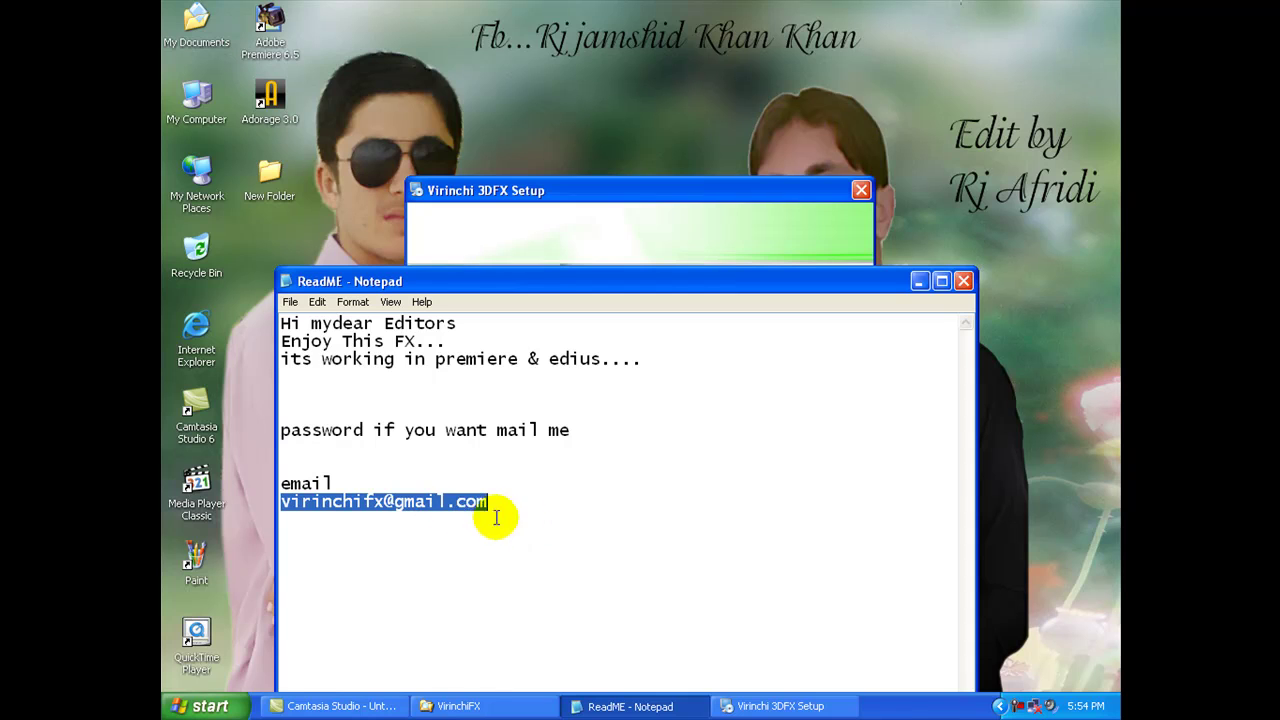
pyautogui.rightClick(457, 506)
pyautogui.click(491, 556)
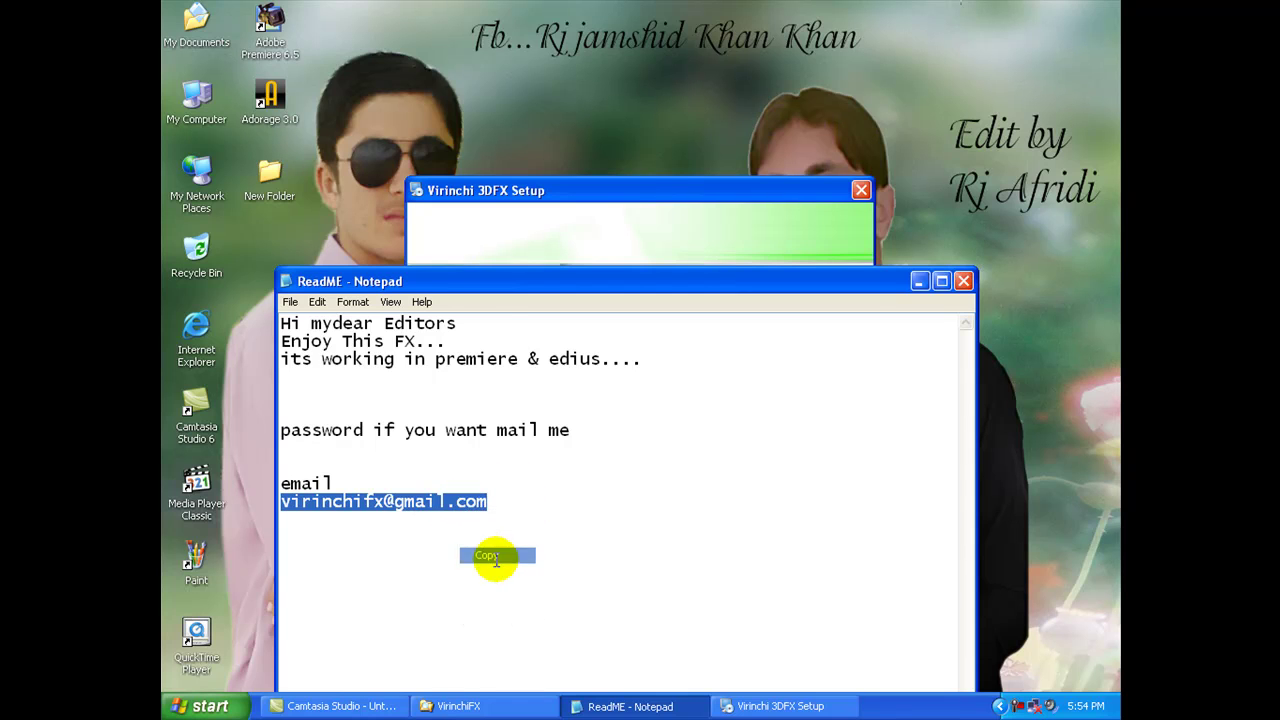
# Re-accept the licence in Setup and reach the Serial Number field, ready to paste
pyautogui.click(643, 190)
pyautogui.click(731, 516)
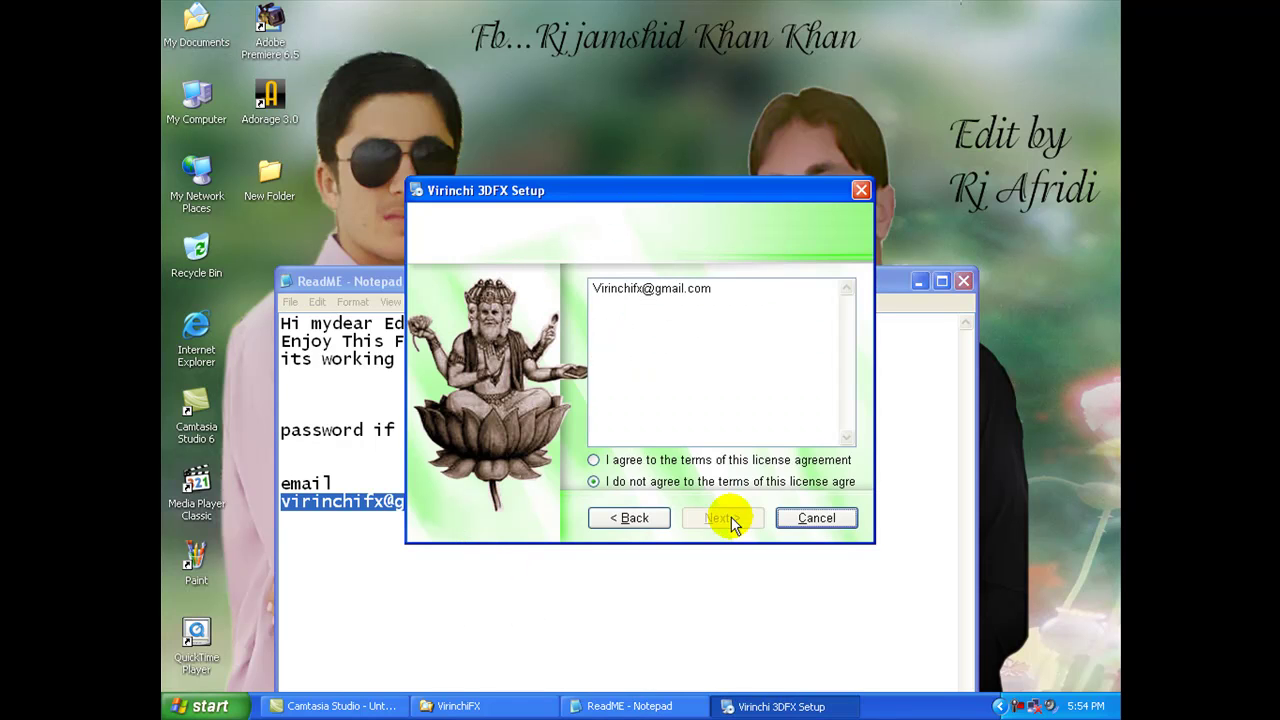
pyautogui.click(662, 458)
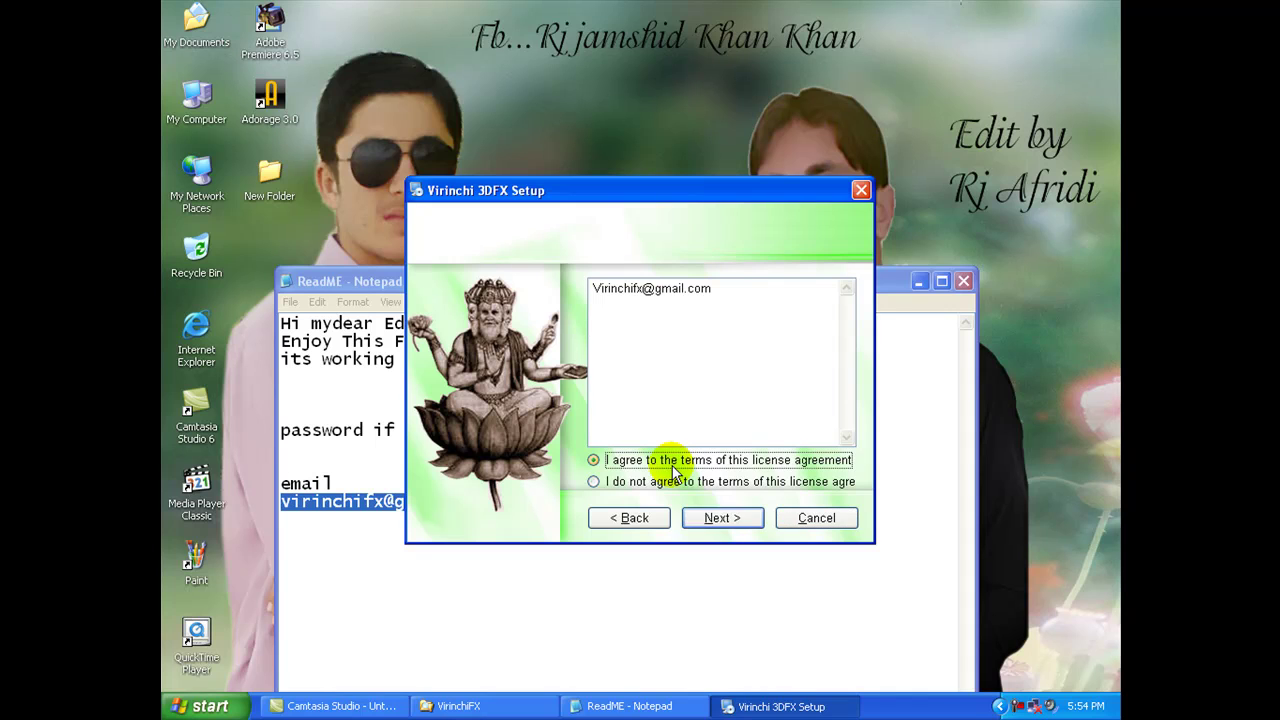
pyautogui.click(726, 514)
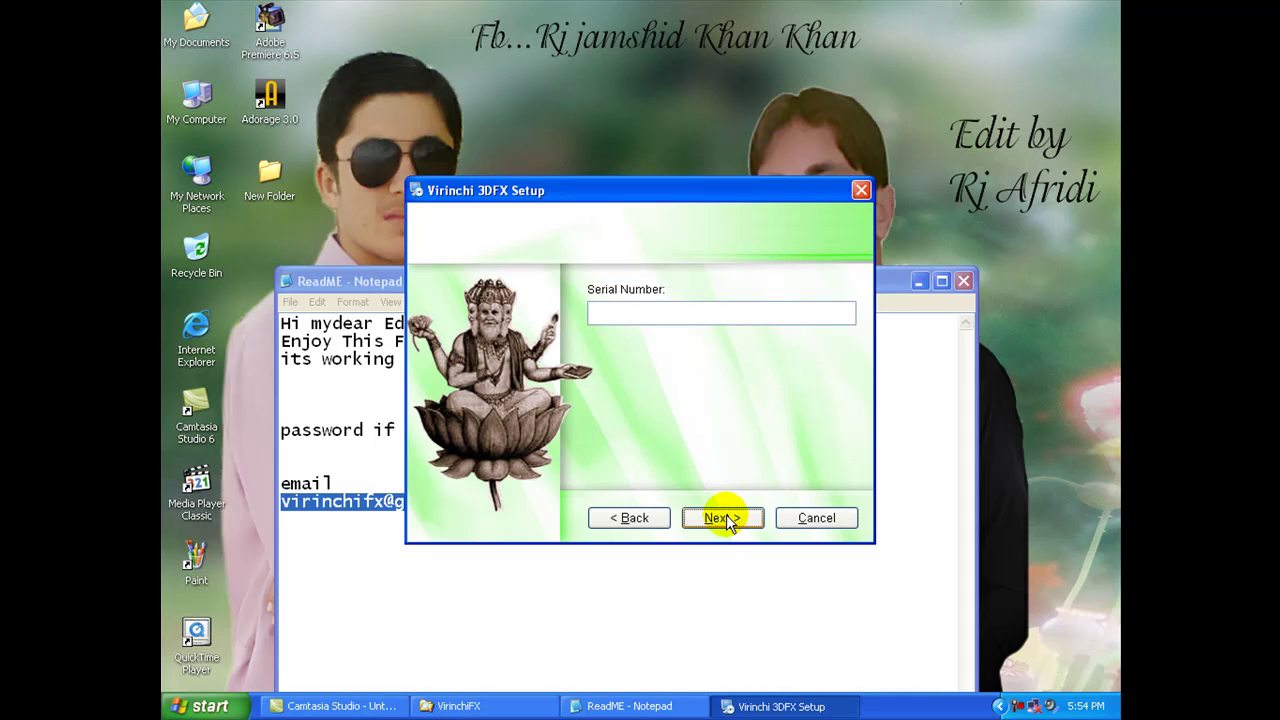
pyautogui.rightClick(690, 312)
# Paste the serial number, start installing the files, and bring the ReadMe notes forward
pyautogui.click(728, 372)
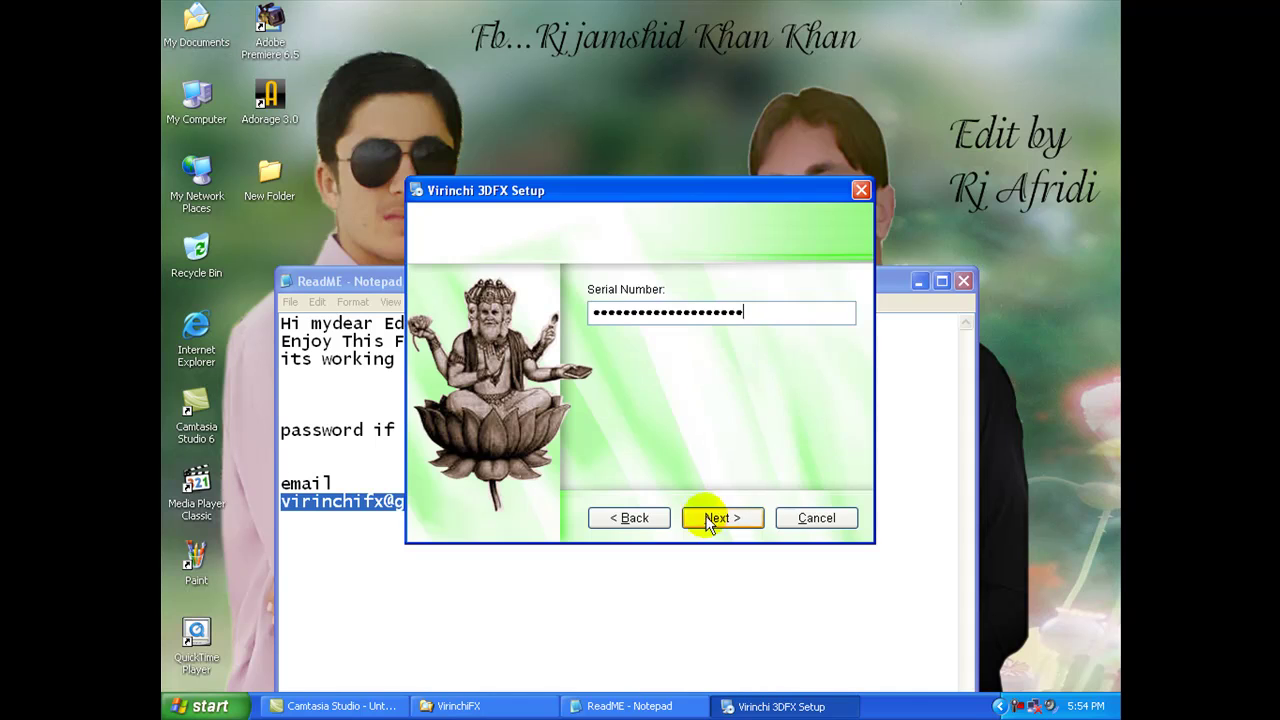
pyautogui.click(720, 517)
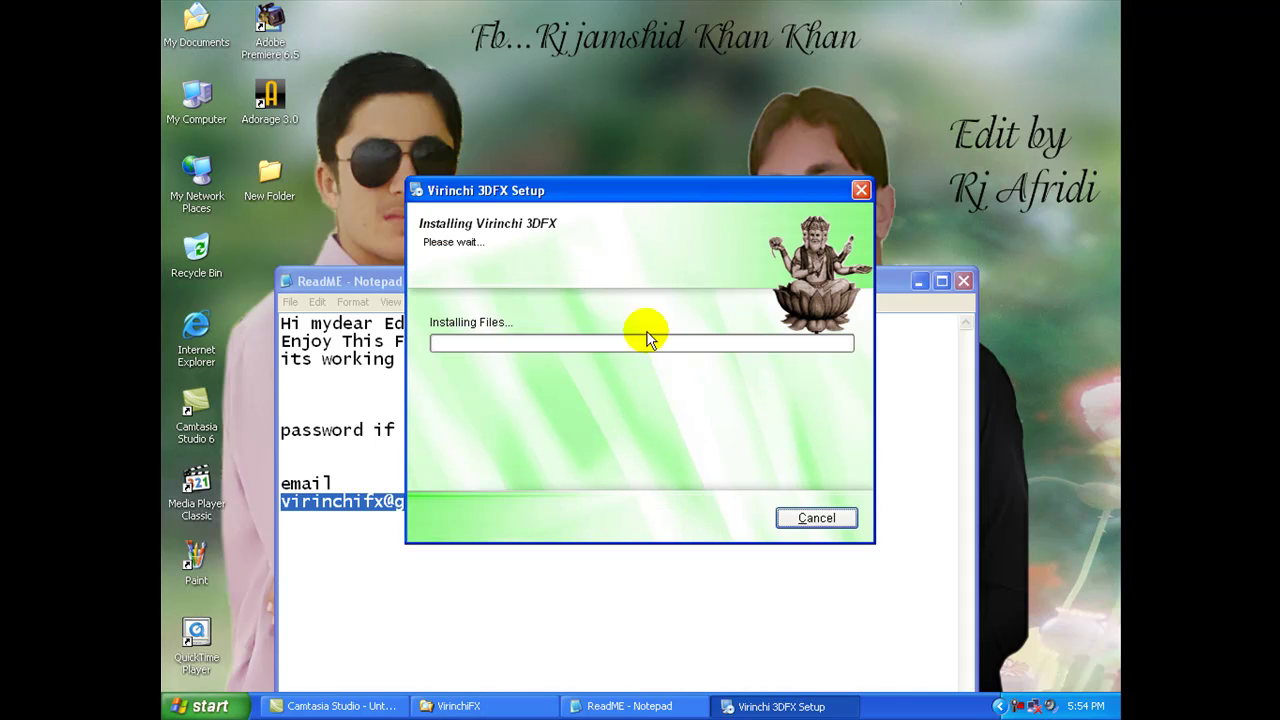
pyautogui.click(385, 279)
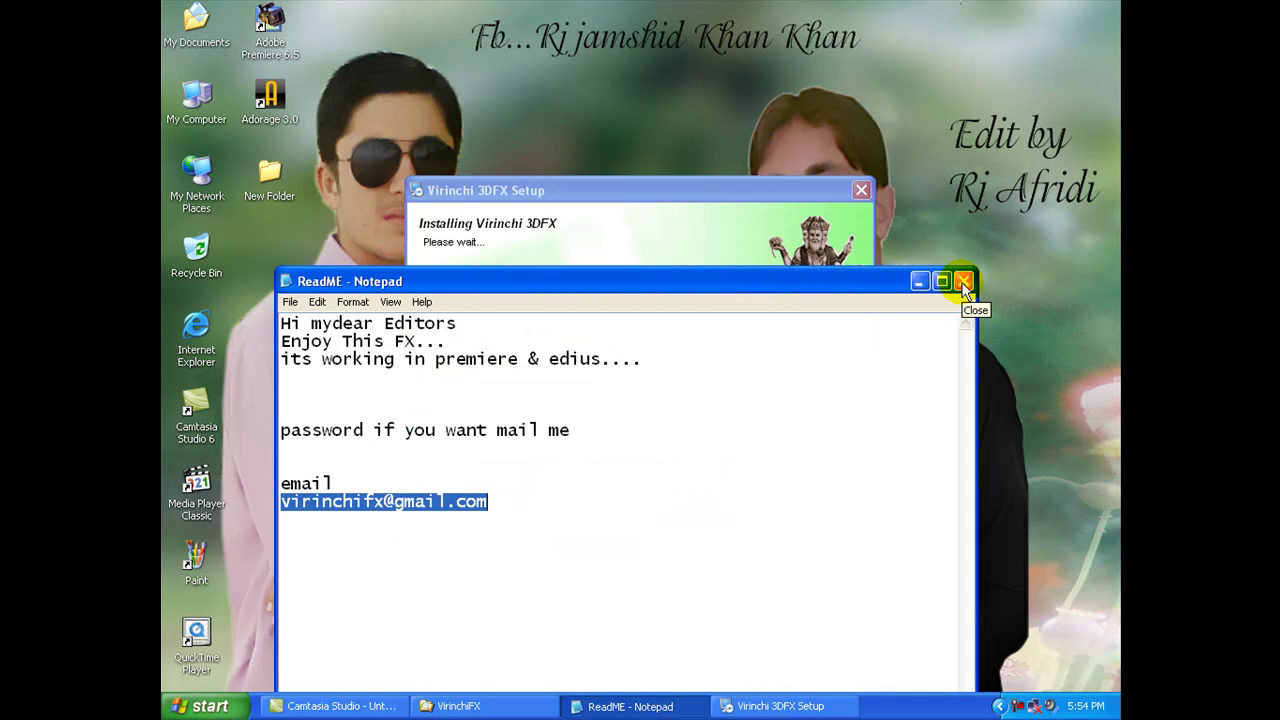
# Minimize the ReadMe notes, raise the installer while files install, then open the desktop's New Folder
pyautogui.click(919, 281)
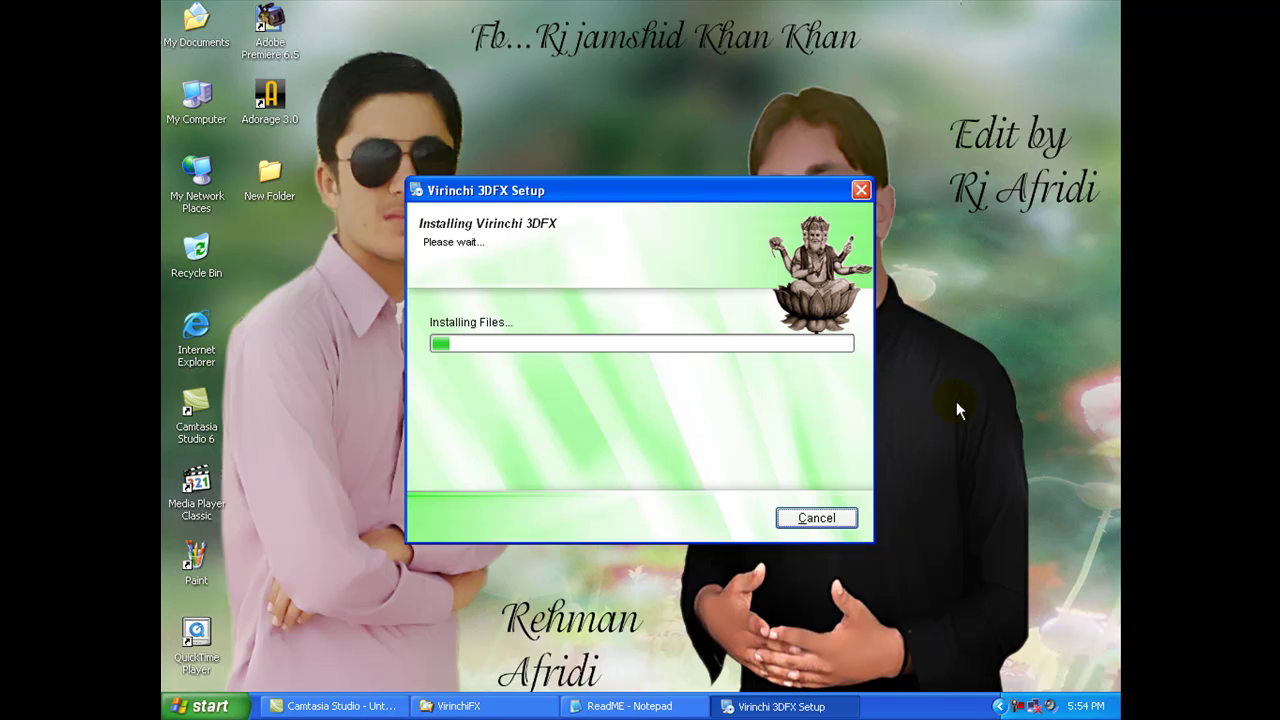
pyautogui.moveTo(683, 191); pyautogui.dragTo(703, 115)
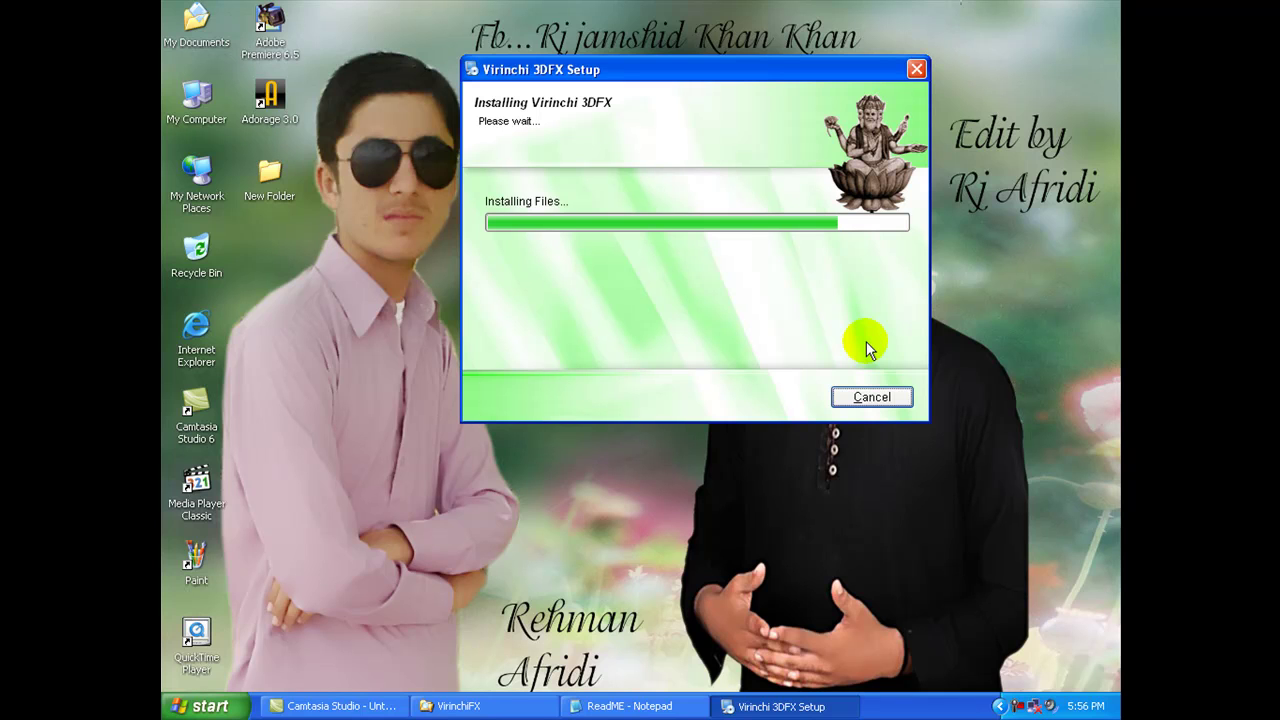
pyautogui.doubleClick(280, 192)
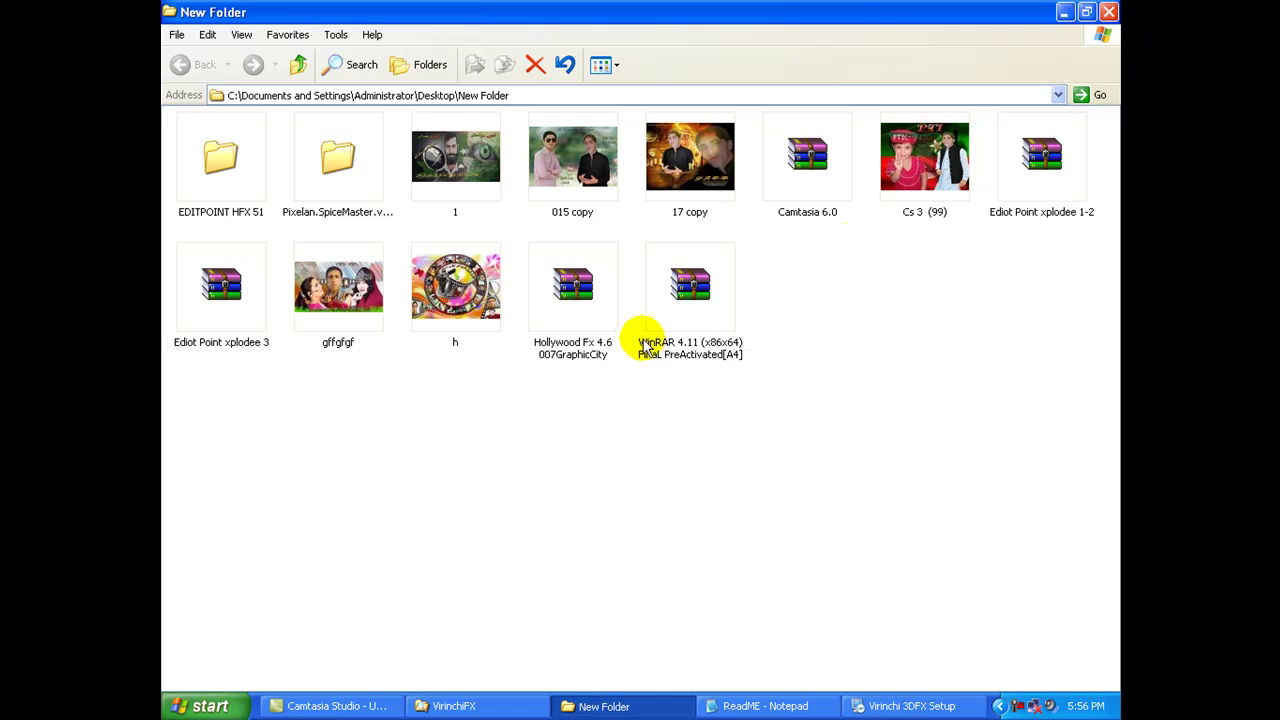
# Look through the Ediot Point xplodee 1-2 and xplodee 3 archives, then minimize New Folder
pyautogui.moveTo(1050, 190)
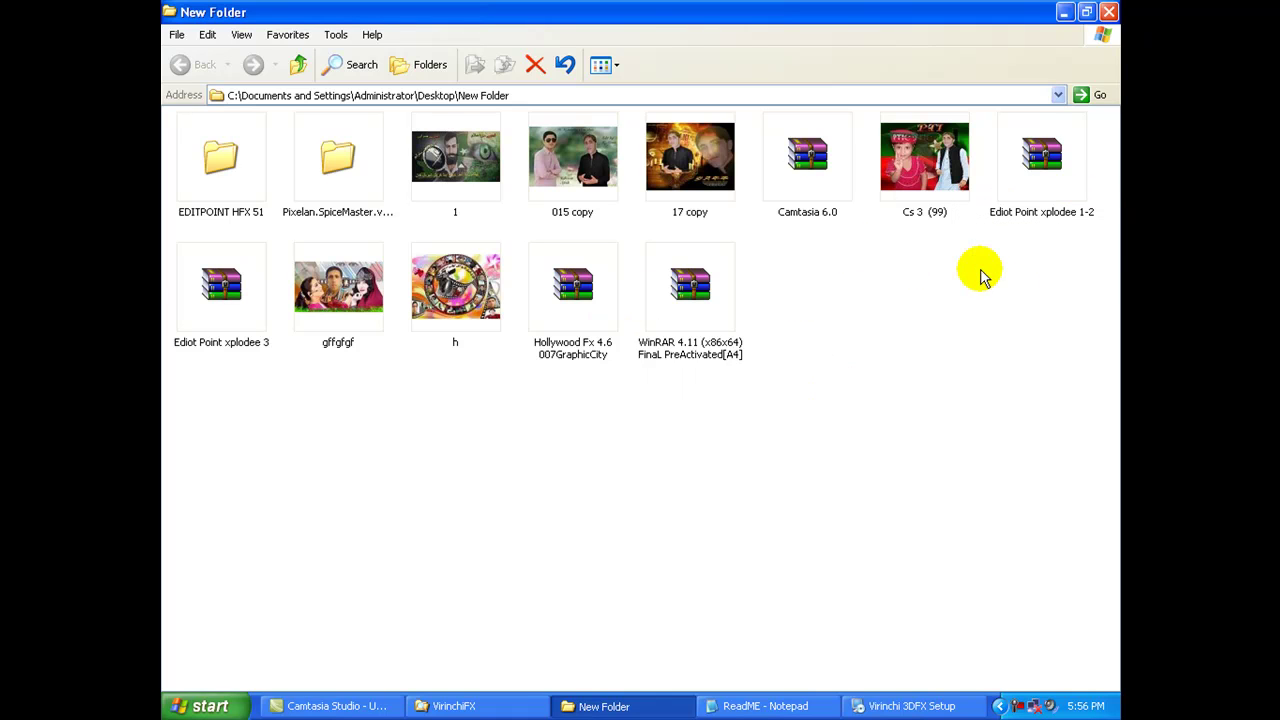
pyautogui.click(1038, 219)
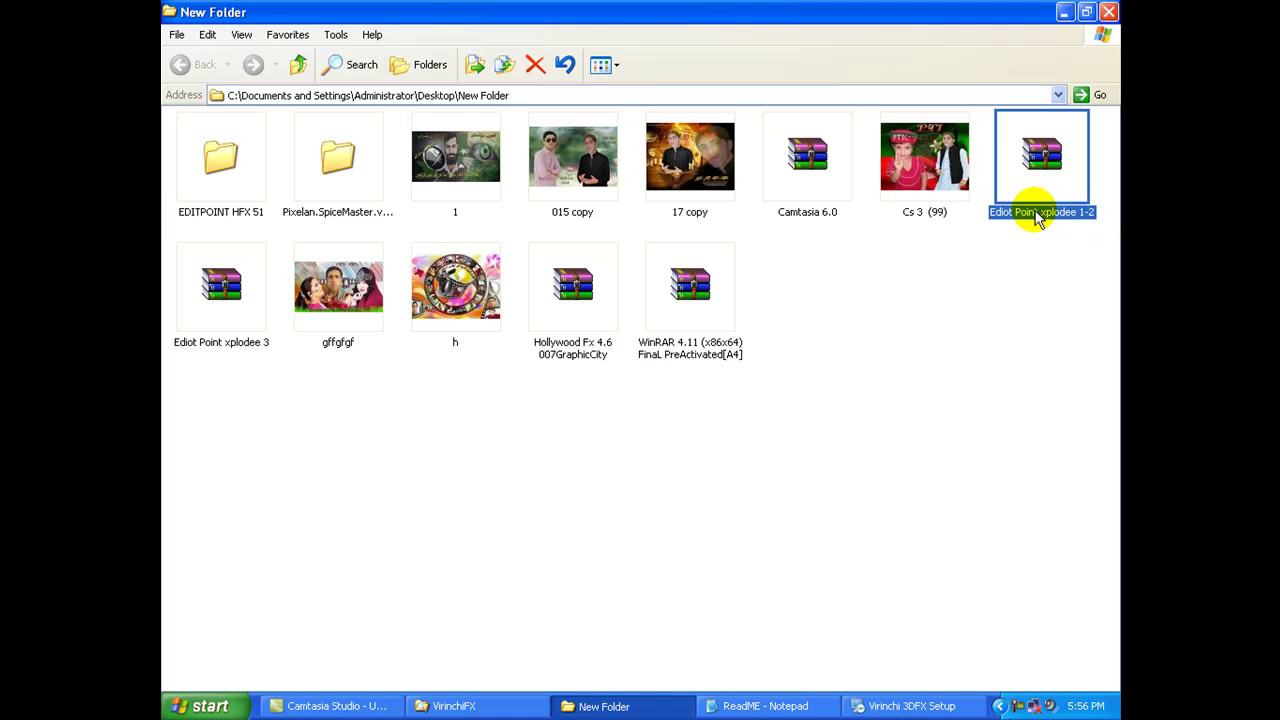
pyautogui.click(240, 322)
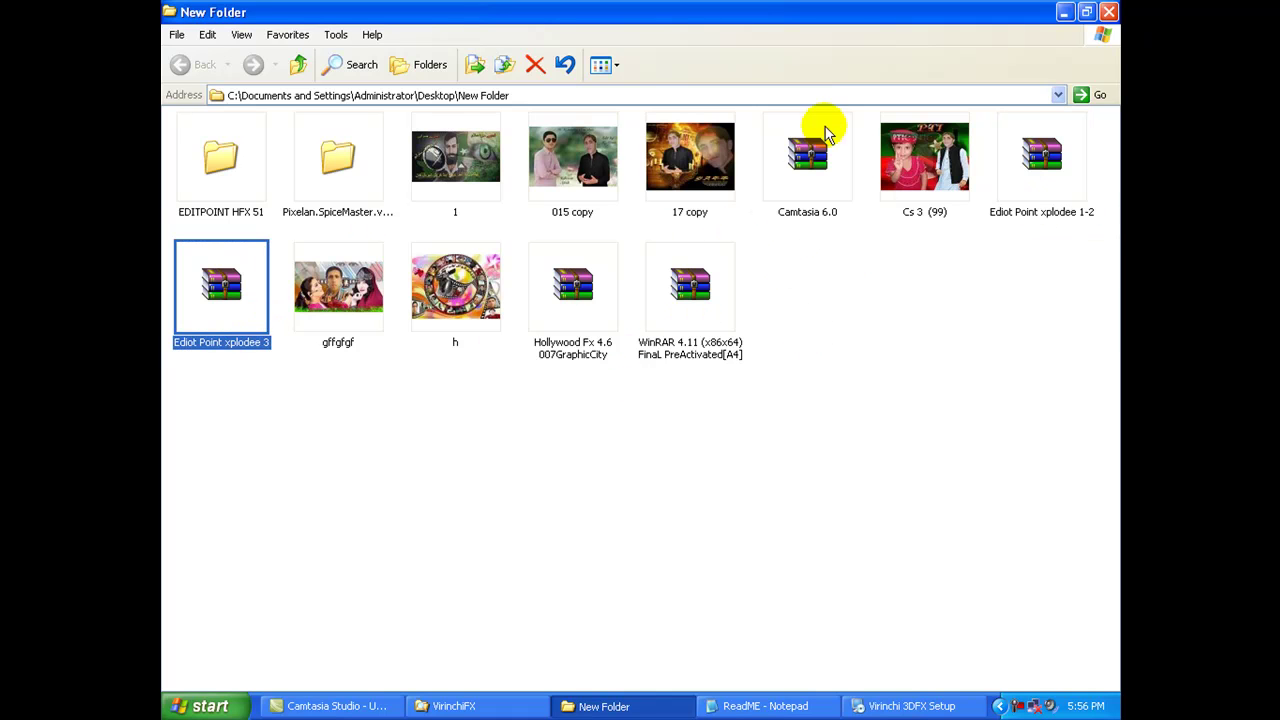
pyautogui.click(1063, 12)
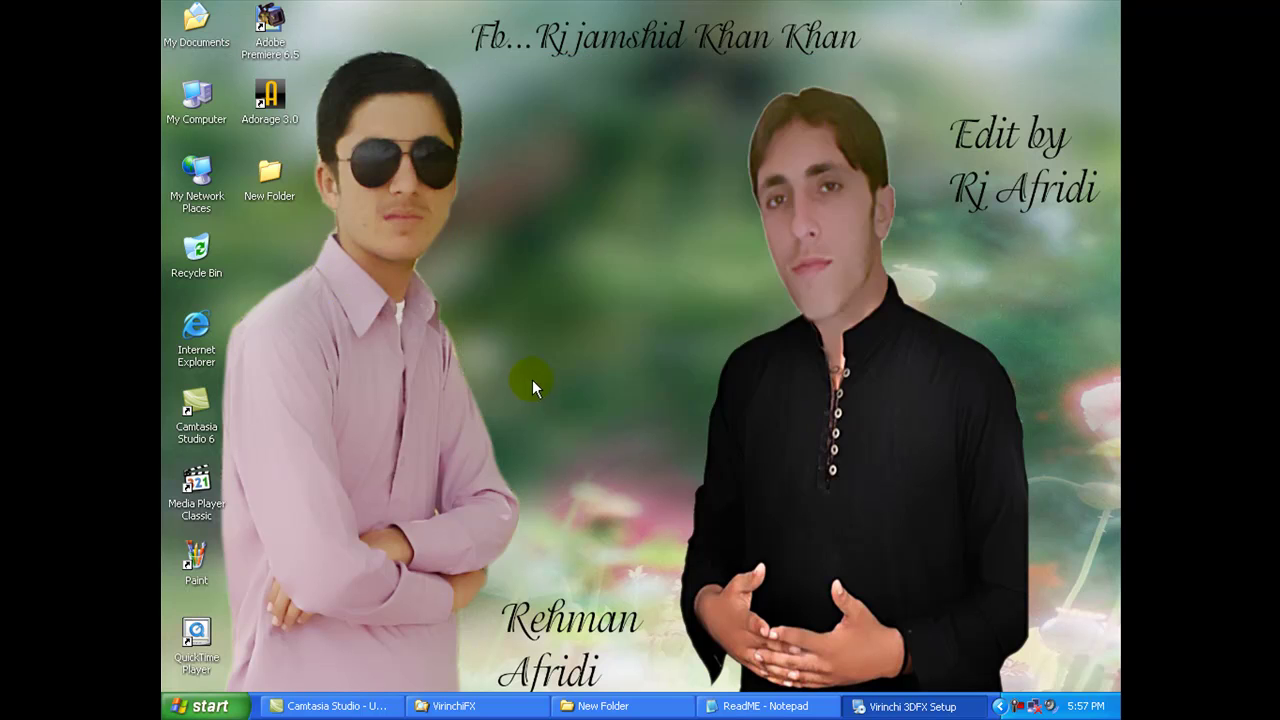
# Finish the 3DFX installer and launch Adobe Premiere 6.5 from the desktop
pyautogui.click(723, 519)
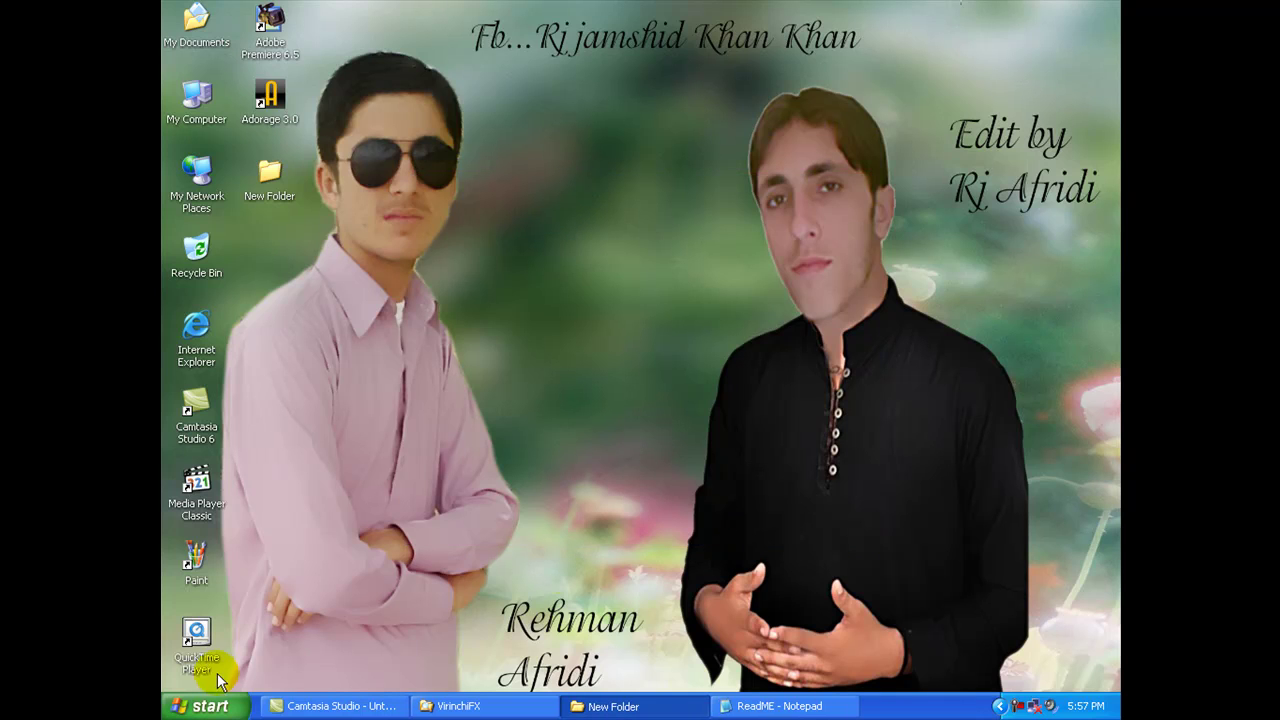
pyautogui.doubleClick(265, 44)
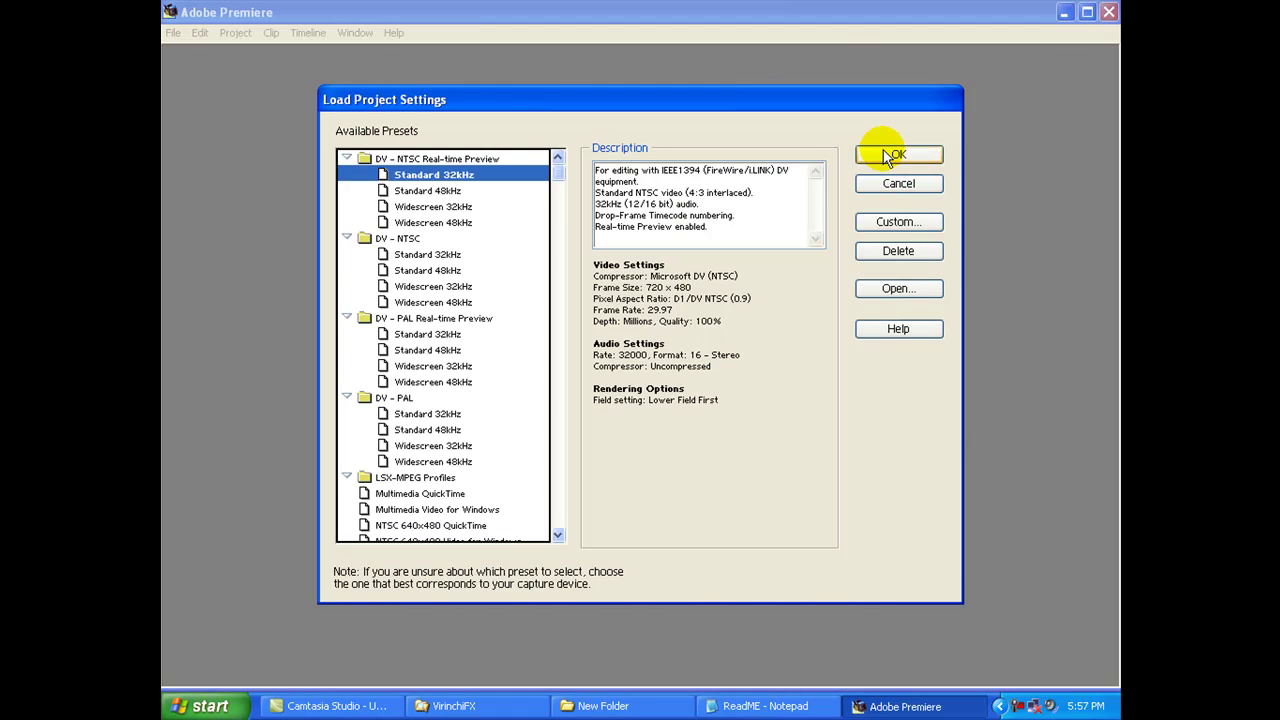
# Start a DV-NTSC Standard 32kHz project, import both JPGs, and put 09 copy.jpg on Video 1A, 3dwallpapers.jpg on 1B
pyautogui.click(890, 152)
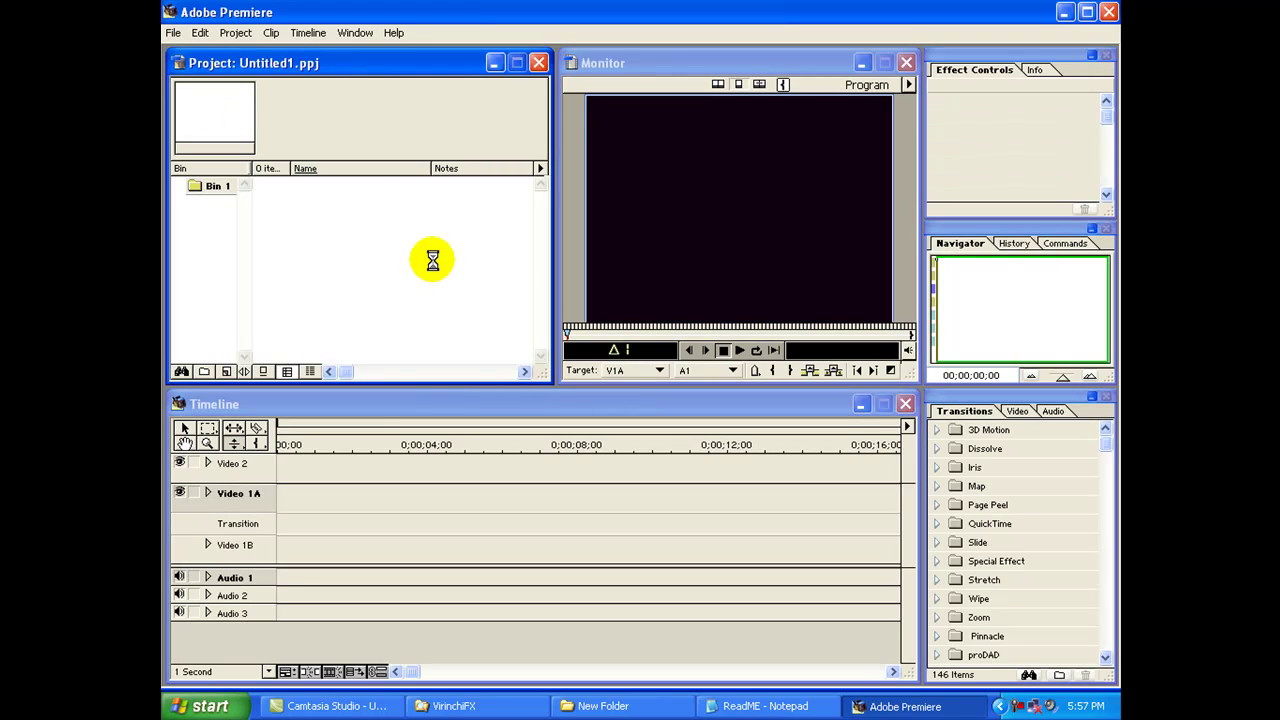
pyautogui.doubleClick(433, 259)
pyautogui.moveTo(557, 209); pyautogui.dragTo(557, 228)
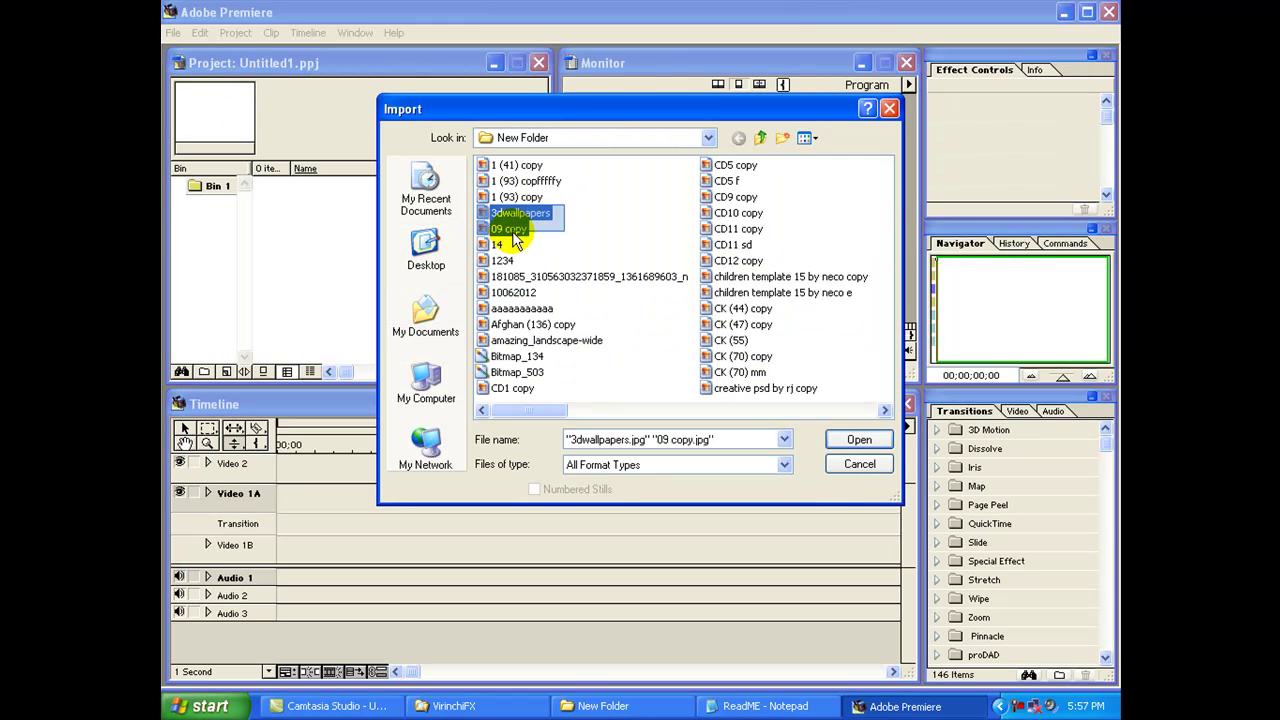
pyautogui.click(858, 439)
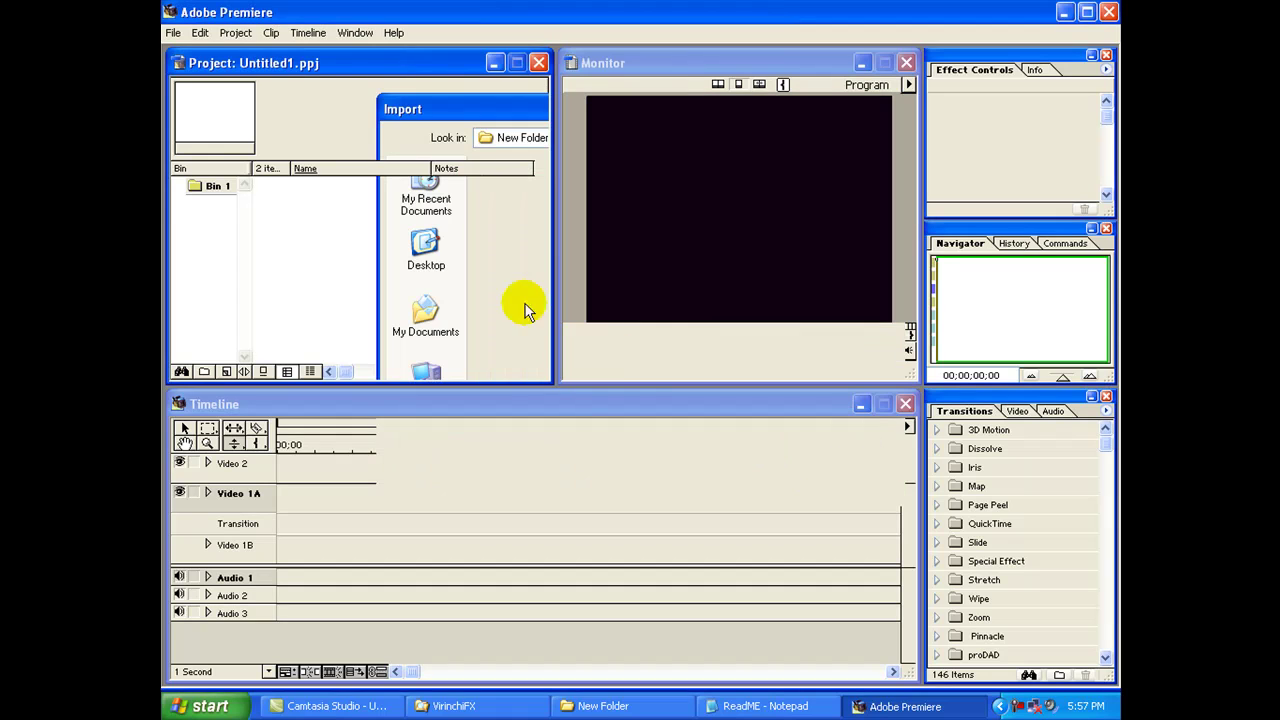
pyautogui.moveTo(271, 188); pyautogui.dragTo(309, 491)
pyautogui.moveTo(270, 238); pyautogui.dragTo(310, 549)
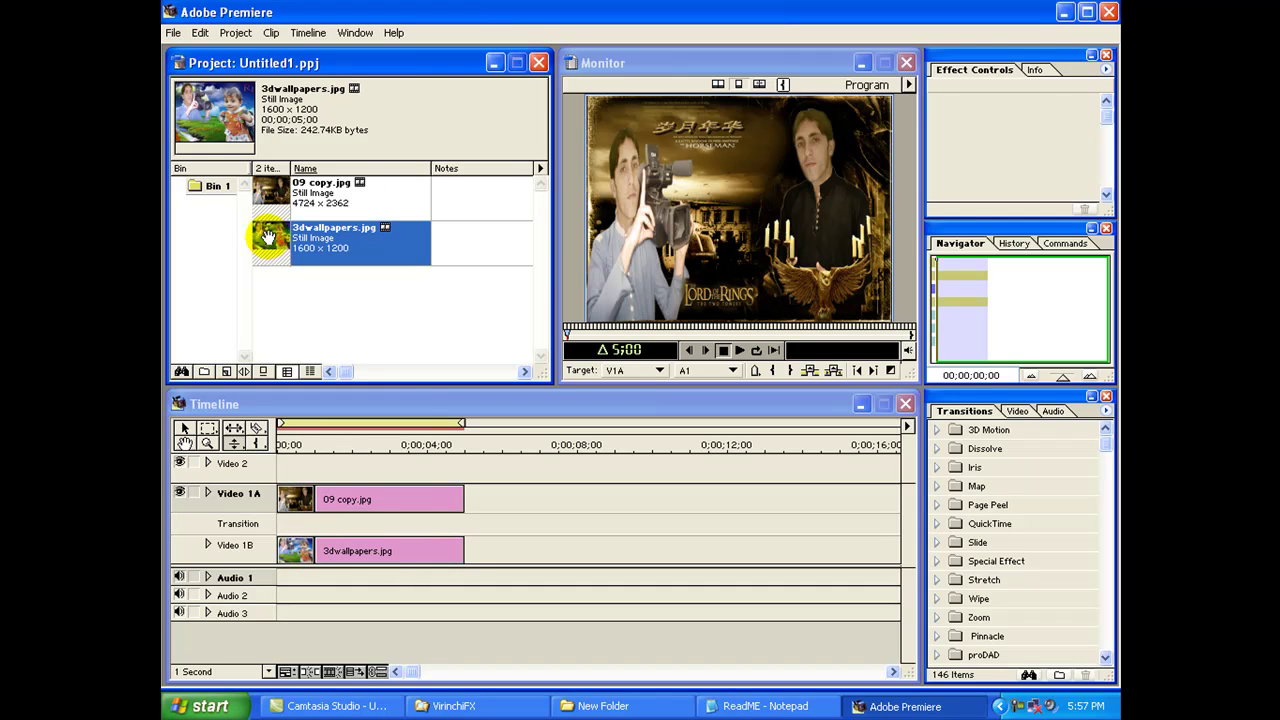
# Drop the Xplode Pro 'Xplode Effects' transition between the 09 copy.jpg still and the other still
pyautogui.click(414, 505)
pyautogui.moveTo(1103, 452); pyautogui.dragTo(1107, 645)
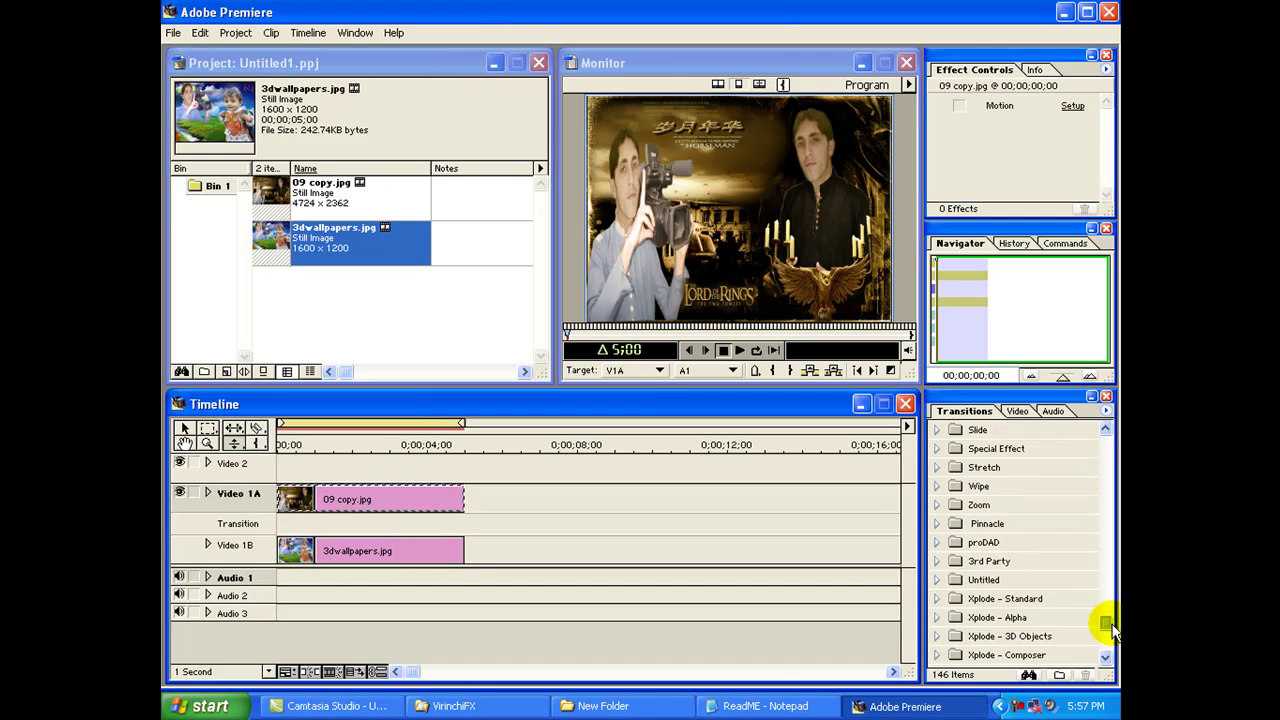
pyautogui.click(937, 655)
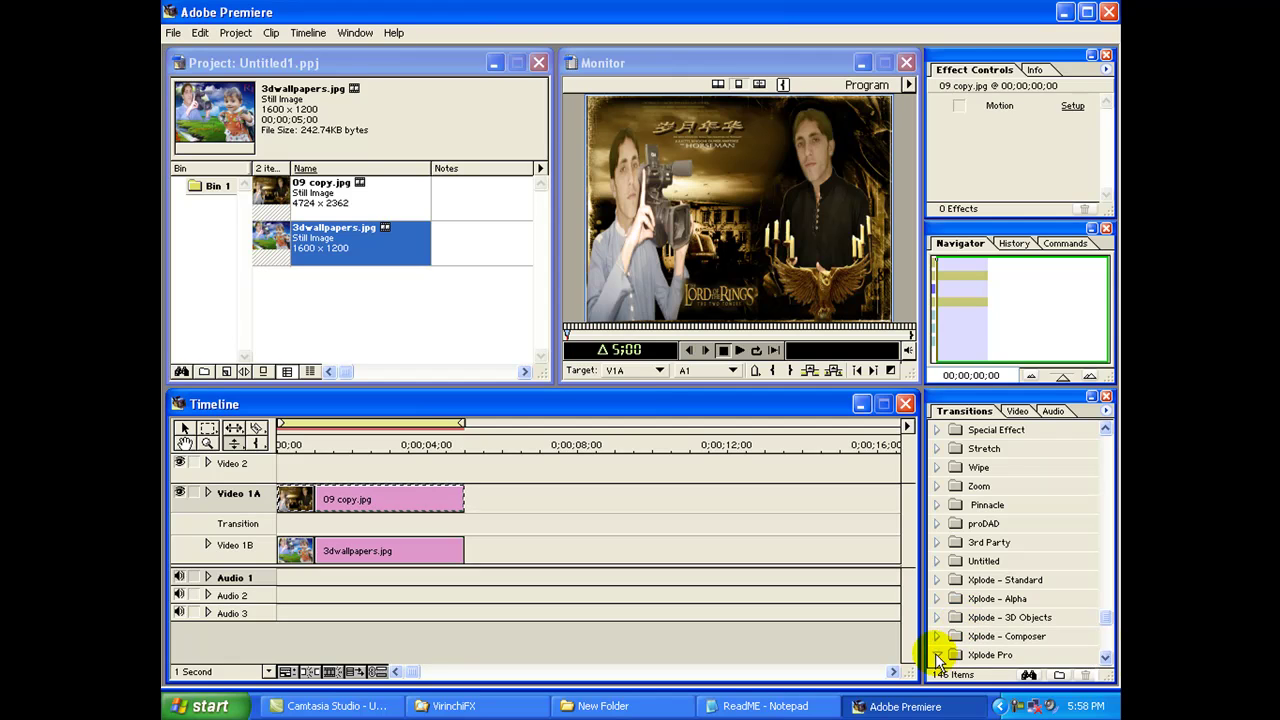
pyautogui.click(1105, 657)
pyautogui.moveTo(1013, 655)
pyautogui.mouseDown()
pyautogui.moveTo(298, 524)
pyautogui.moveTo(320, 527)
pyautogui.mouseUp()
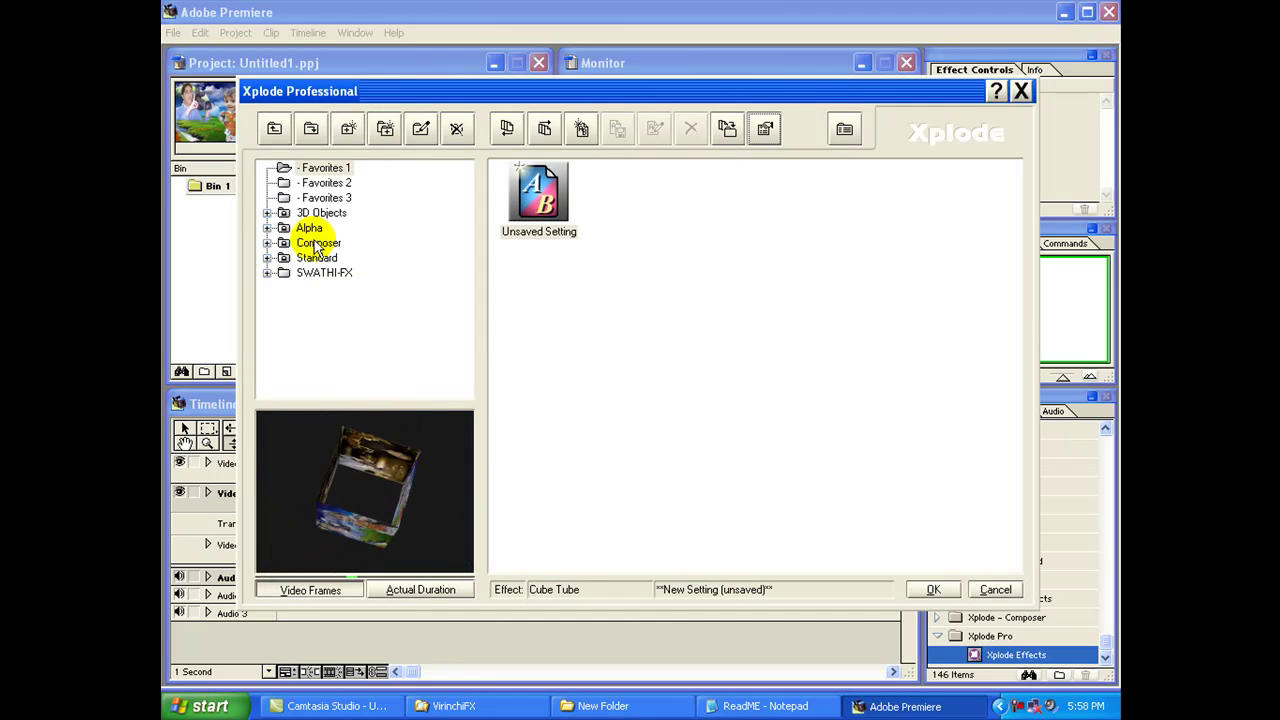
# Browse the Standard and SWATHI-FX effect folders in Xplode Professional
pyautogui.click(267, 258)
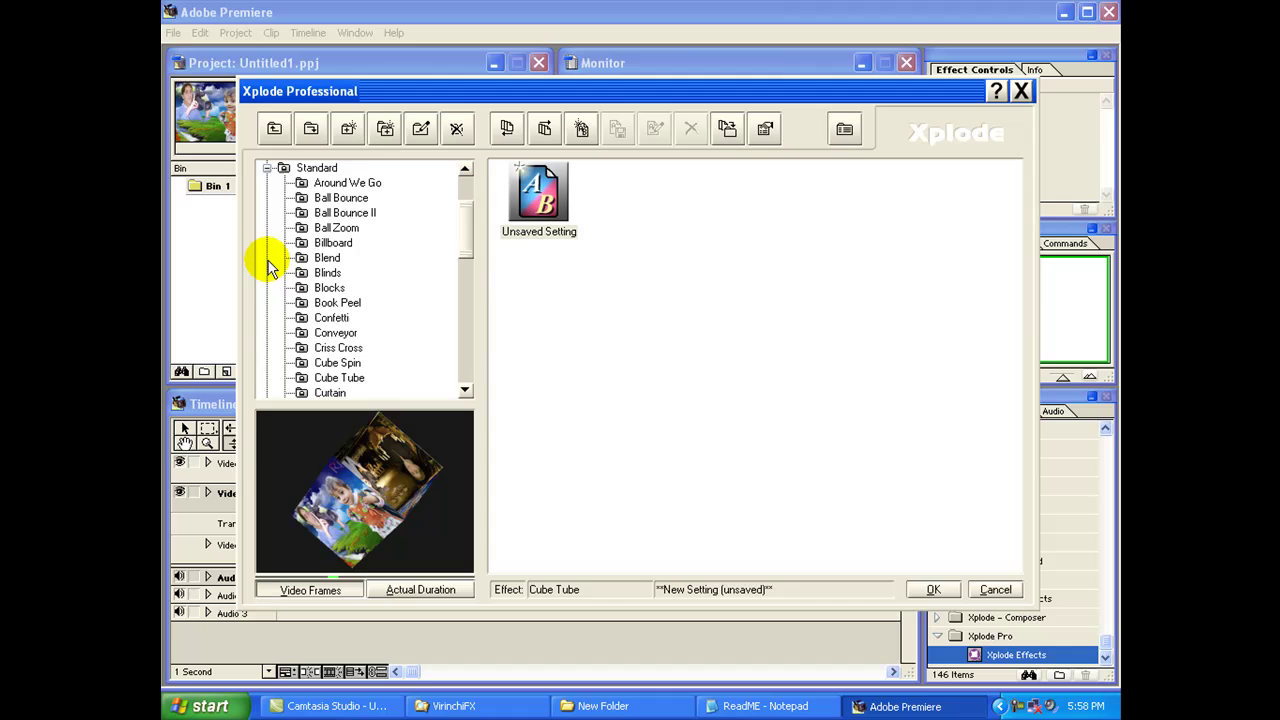
pyautogui.click(270, 166)
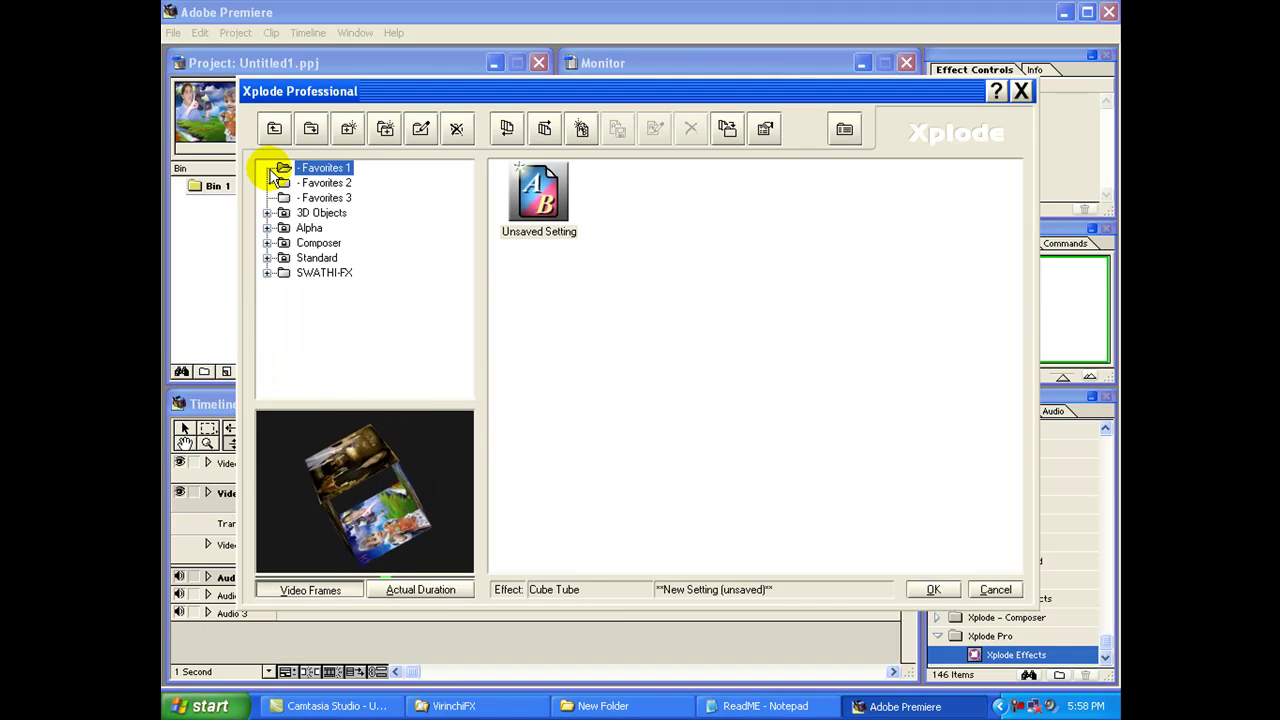
pyautogui.click(268, 273)
pyautogui.click(267, 168)
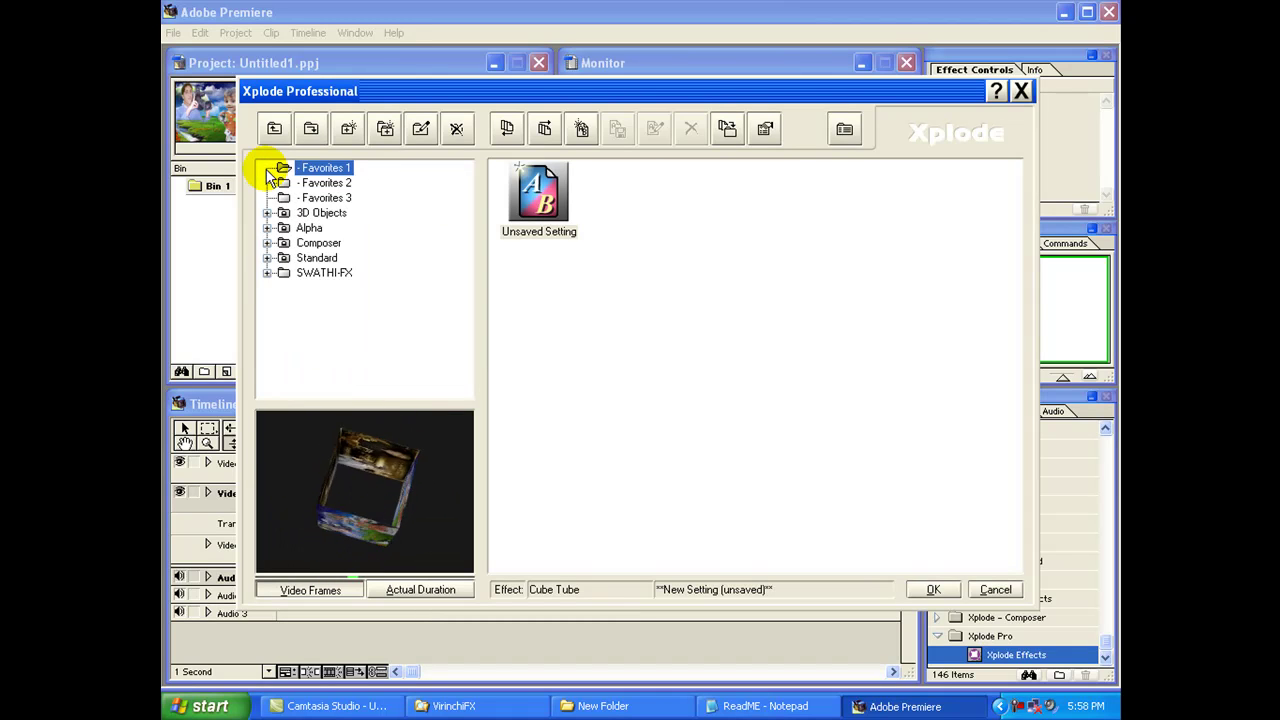
pyautogui.click(268, 258)
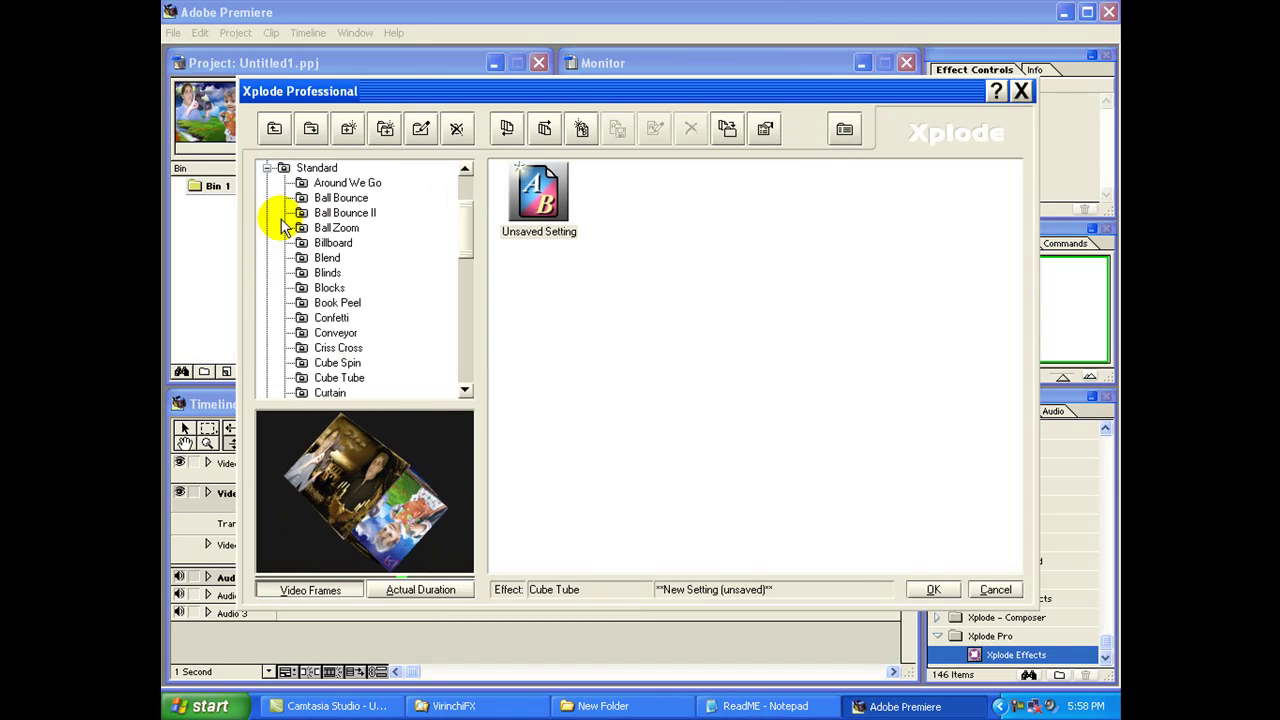
pyautogui.click(267, 168)
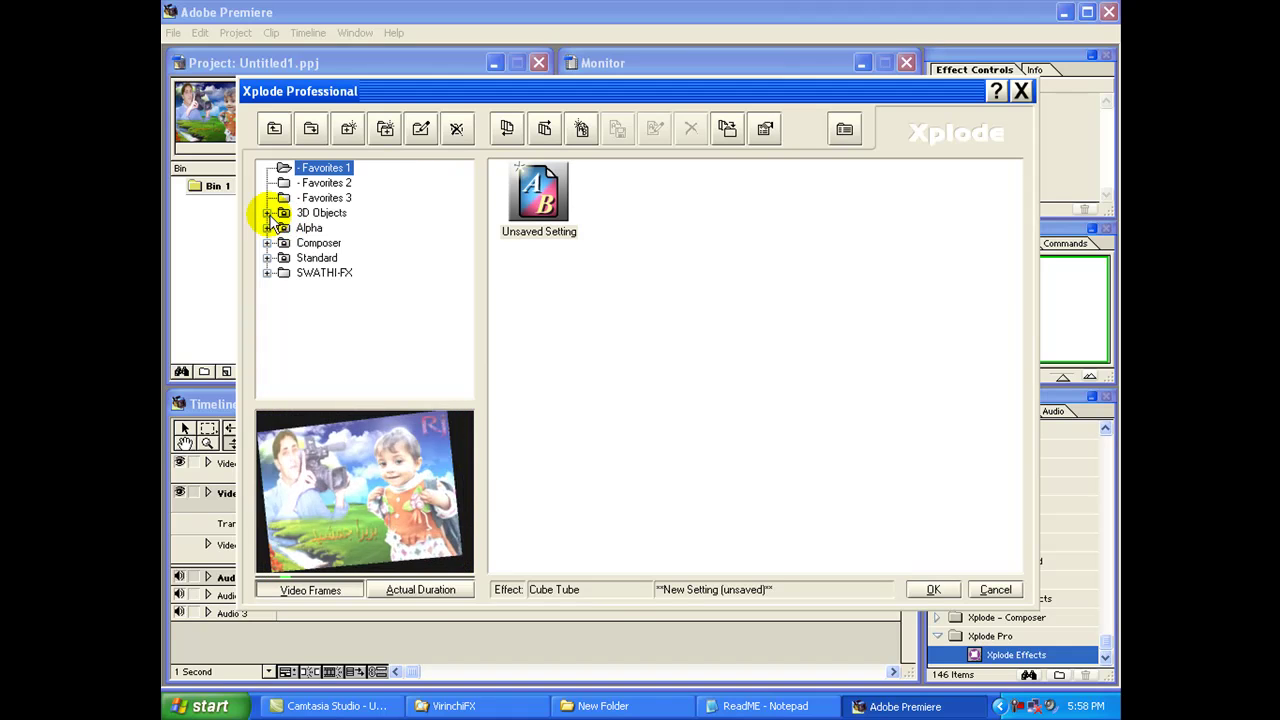
# Look through the 3D Objects, Alpha and SWATHI-FX folders, then close Xplode Professional
pyautogui.click(267, 213)
pyautogui.click(267, 213)
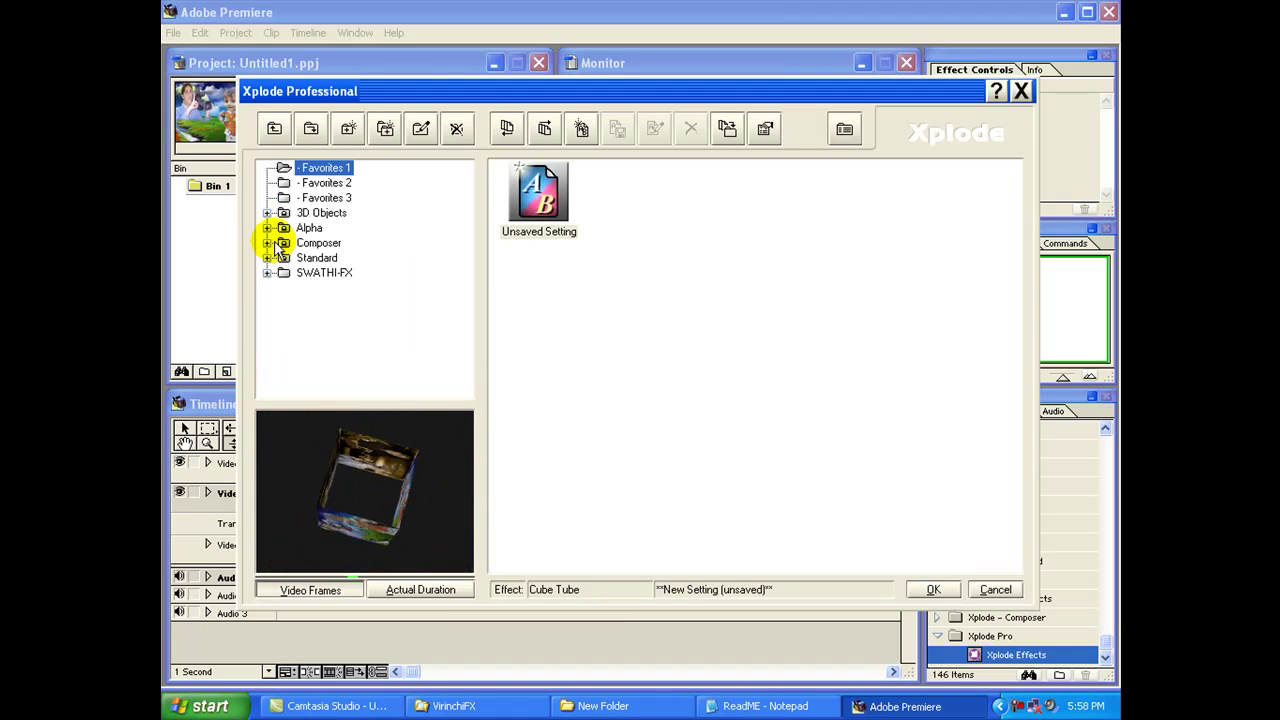
pyautogui.click(267, 228)
pyautogui.click(267, 228)
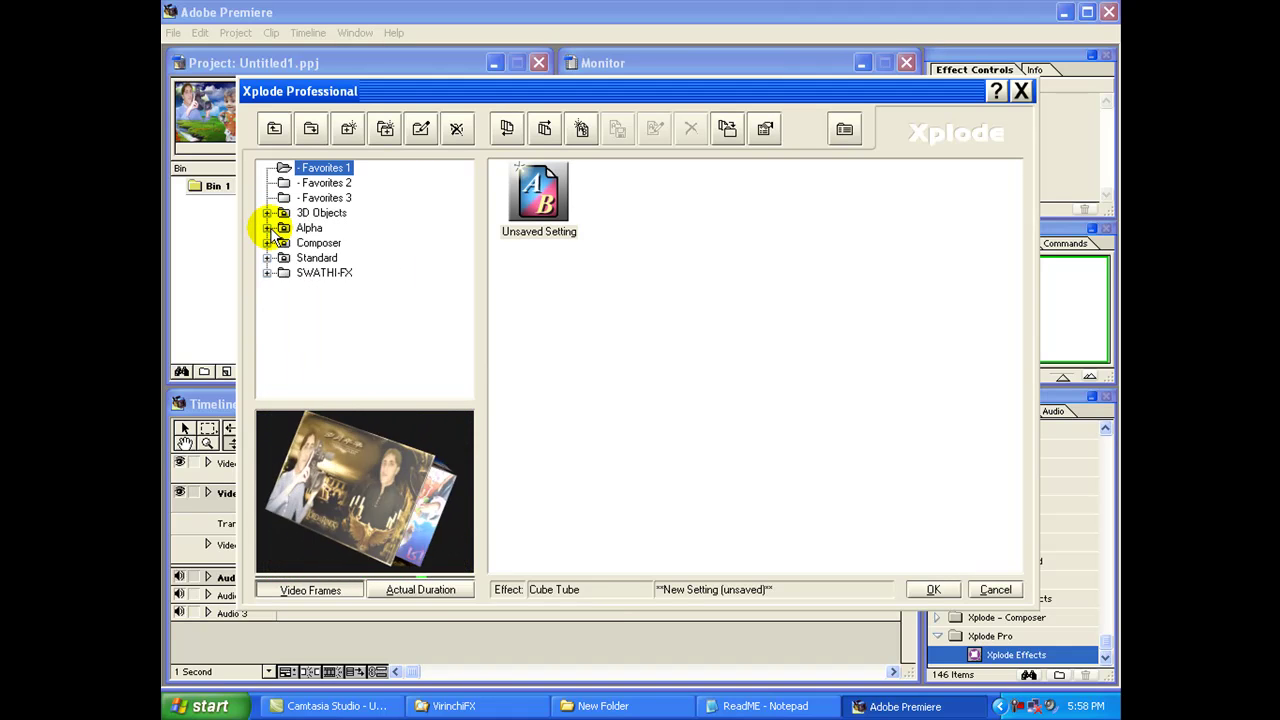
pyautogui.click(267, 273)
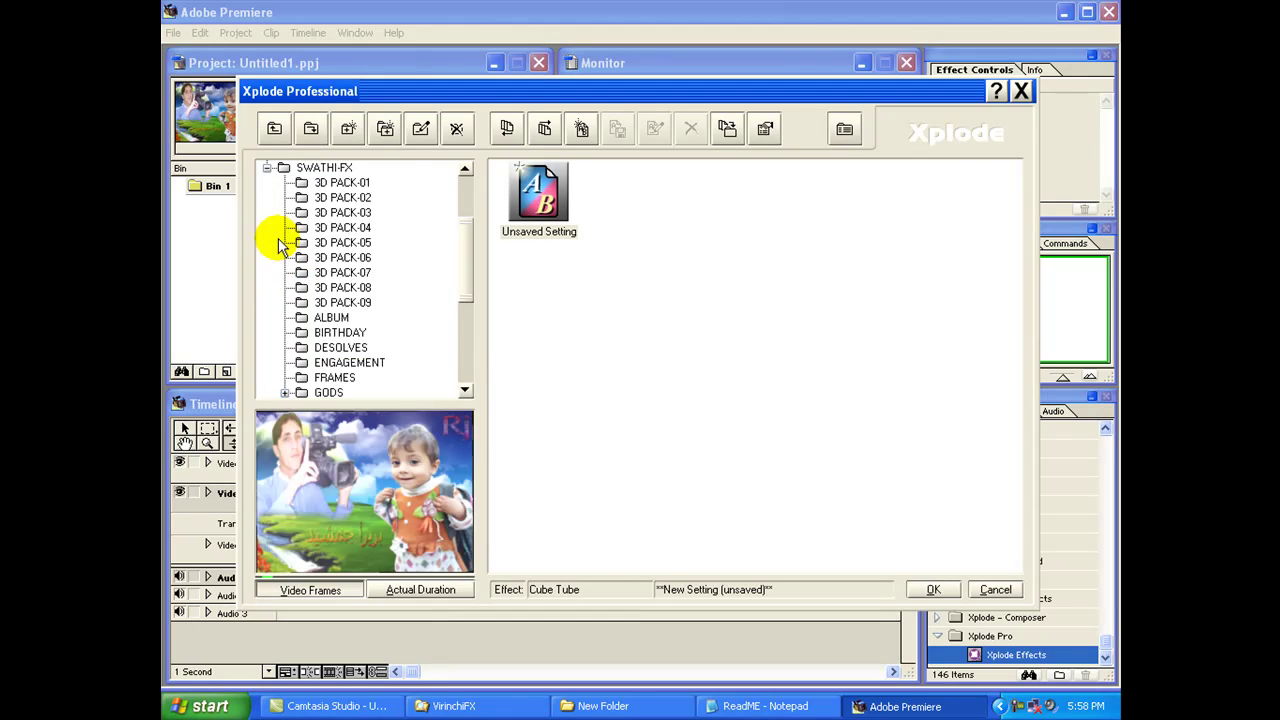
pyautogui.click(266, 167)
pyautogui.click(1016, 92)
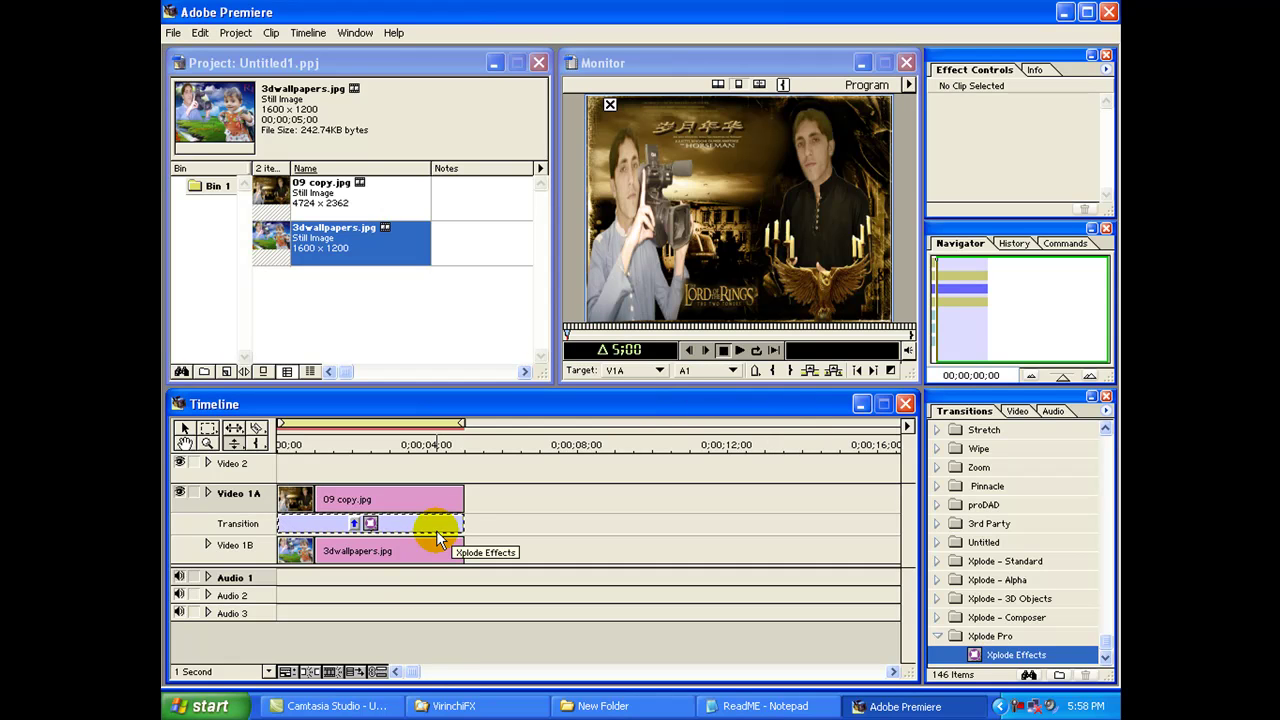
# Delete the Xplode Effects transition, then minimize and restore the Premiere window
pyautogui.press('Delete')
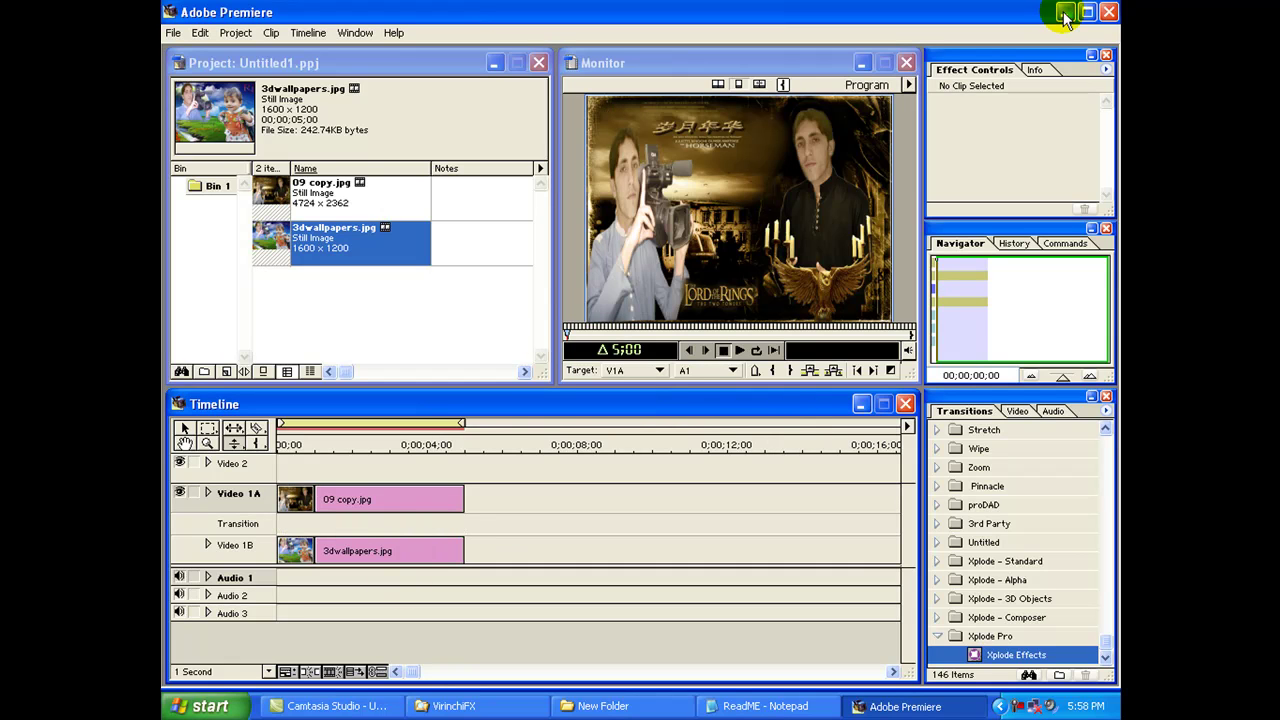
pyautogui.click(1064, 13)
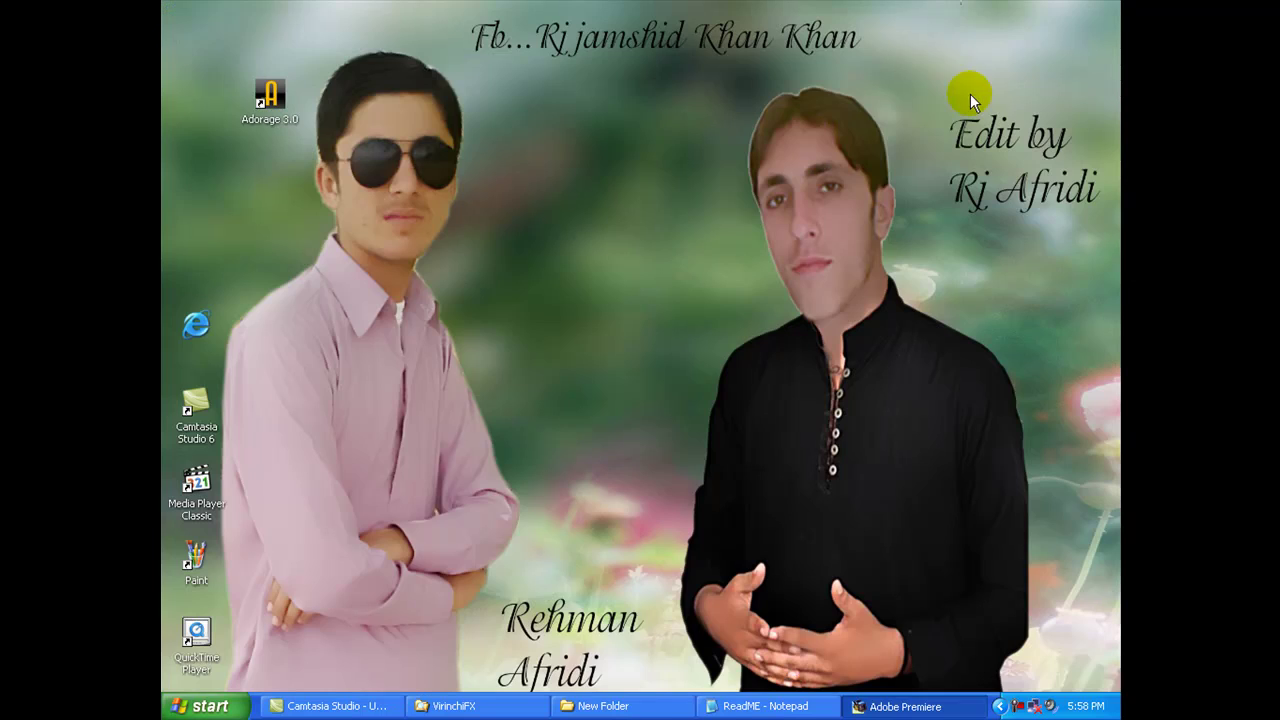
pyautogui.click(929, 708)
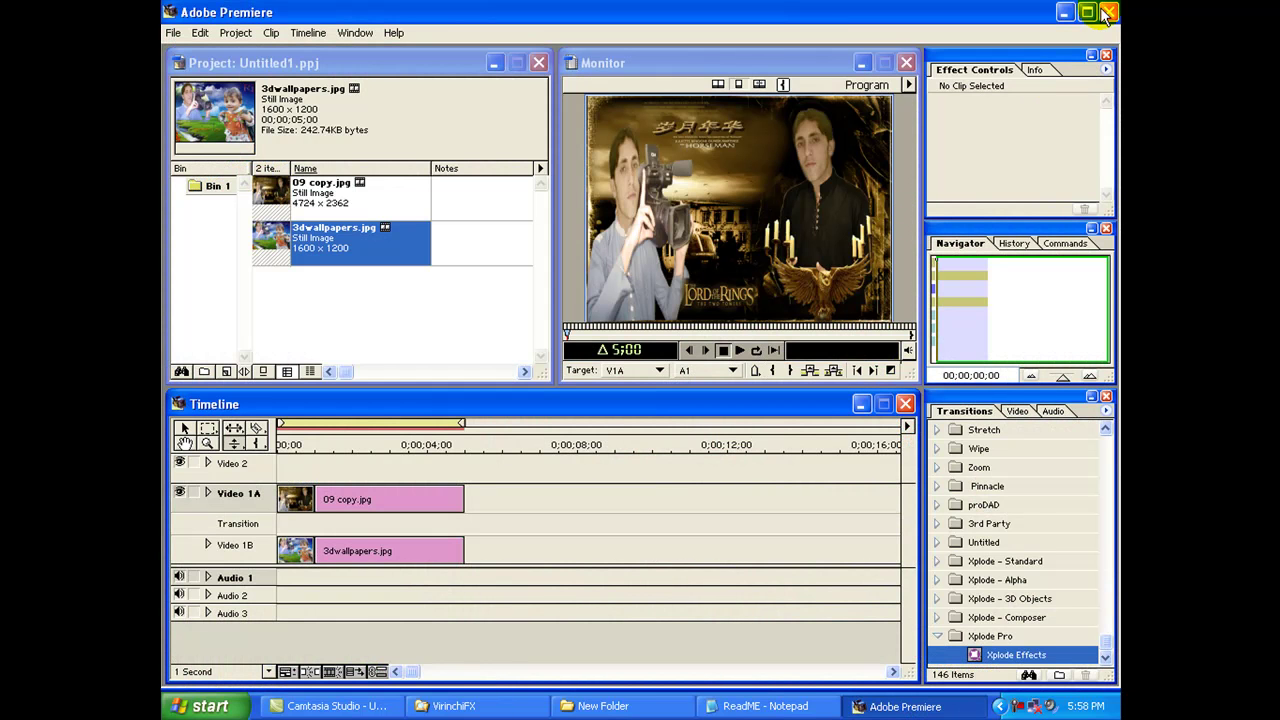